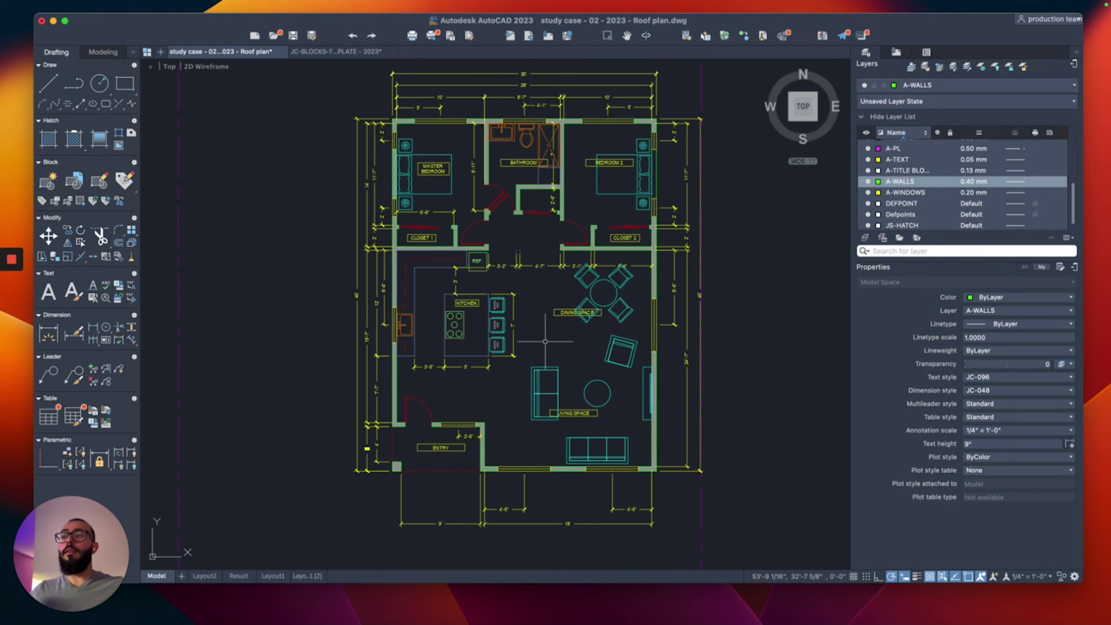
Zoom in and out to review the house floor plan in model space.
{"action": "scroll", "coordinate": [574, 340], "scroll_direction": "down", "scroll_amount": 2}
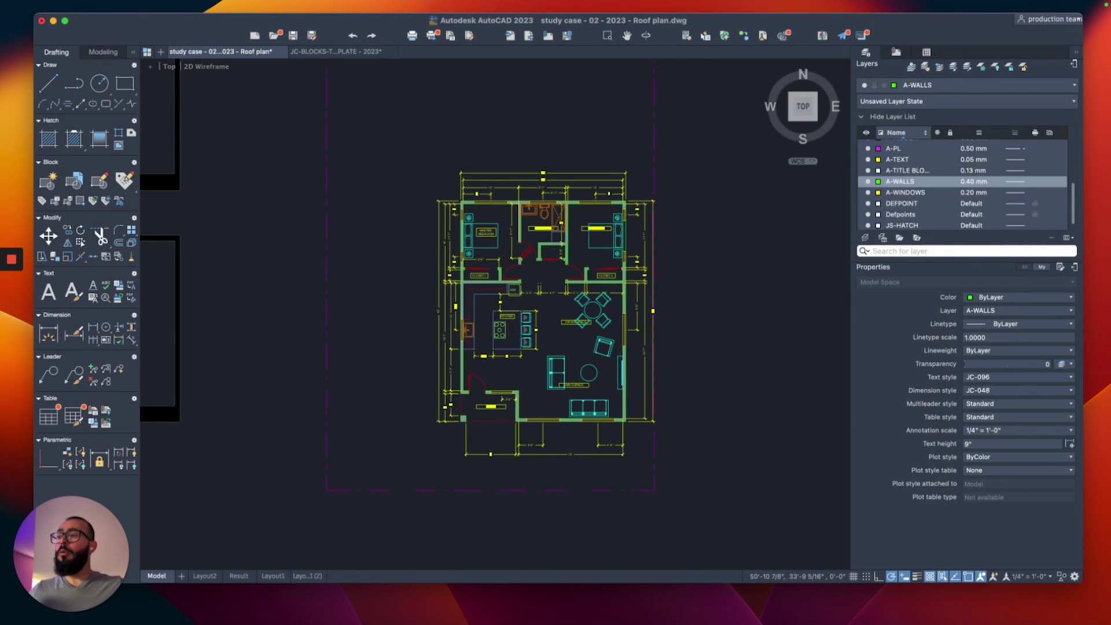
{"action": "scroll", "coordinate": [542, 336], "scroll_direction": "down", "scroll_amount": 3}
{"action": "scroll", "coordinate": [539, 328], "scroll_direction": "up", "scroll_amount": 2}
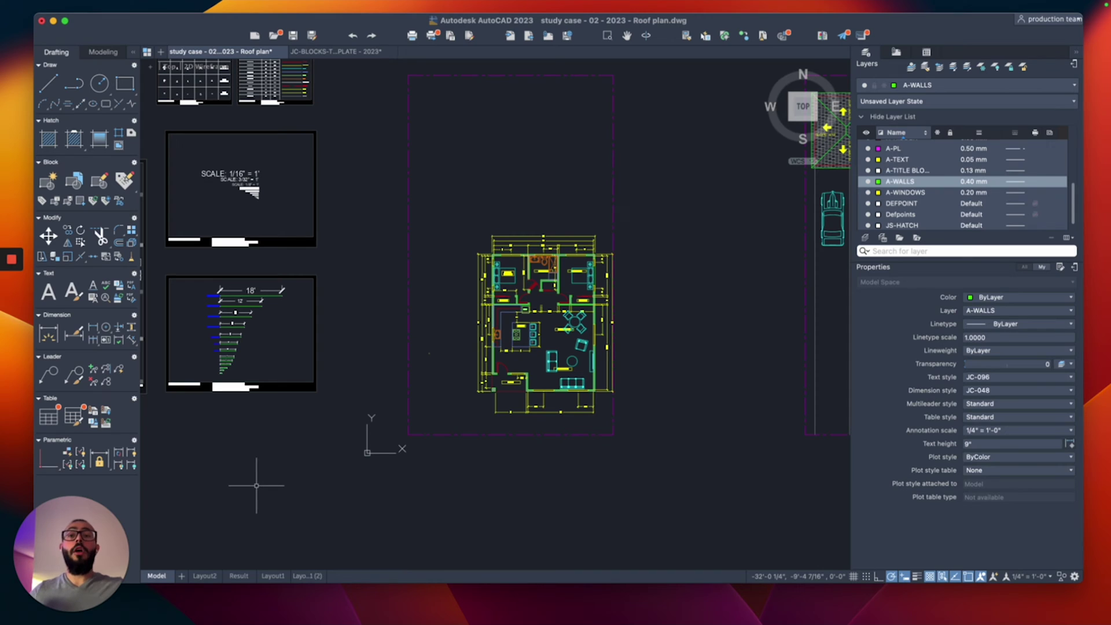
{"action": "left_click", "coordinate": [203, 577]}
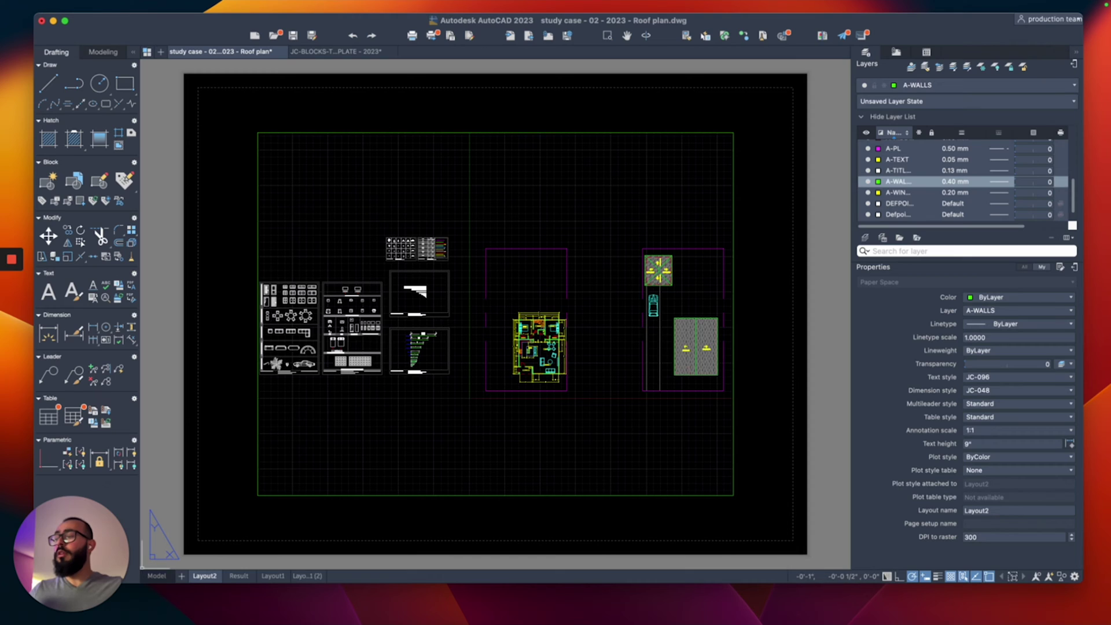
{"action": "left_click", "coordinate": [156, 576]}
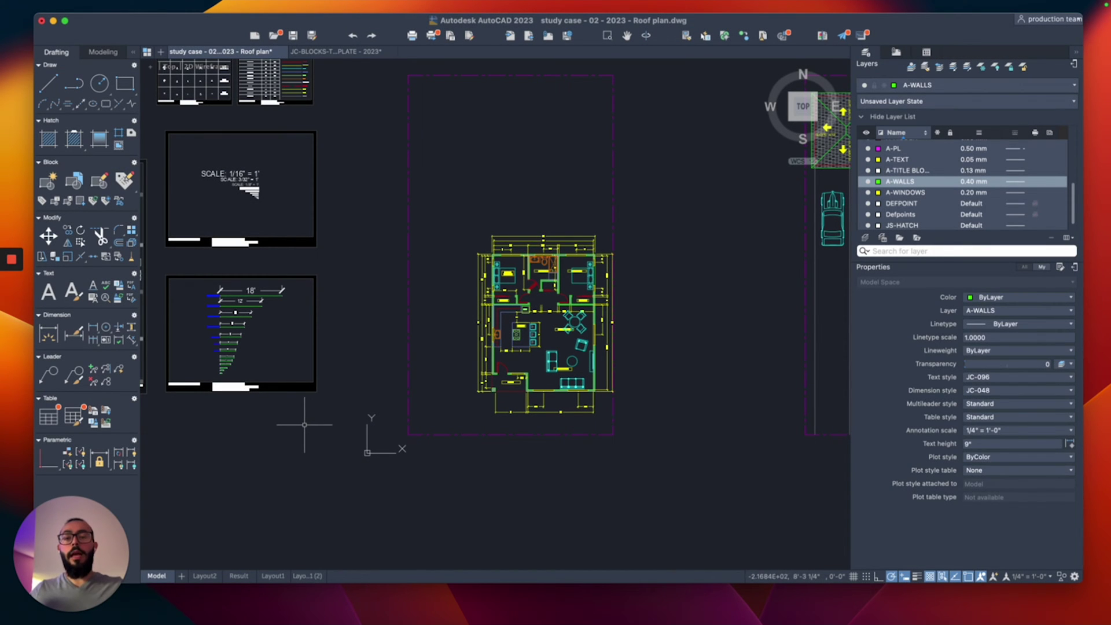
{"action": "left_click", "coordinate": [204, 576]}
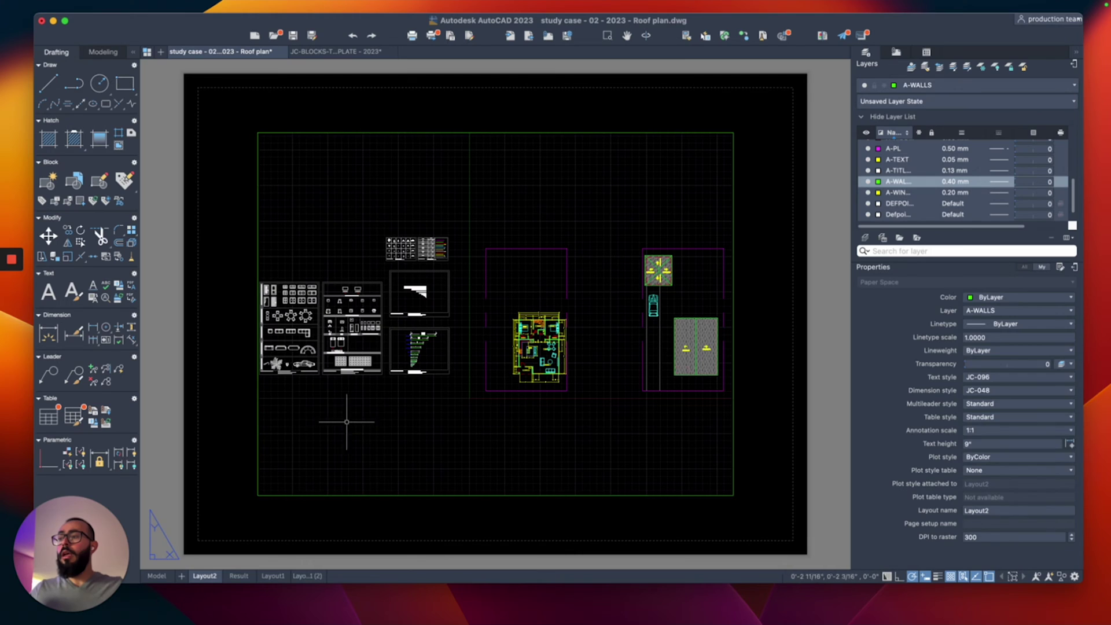
{"action": "scroll", "coordinate": [347, 422], "scroll_direction": "up", "scroll_amount": 2}
{"action": "scroll", "coordinate": [397, 397], "scroll_direction": "left", "scroll_amount": 2}
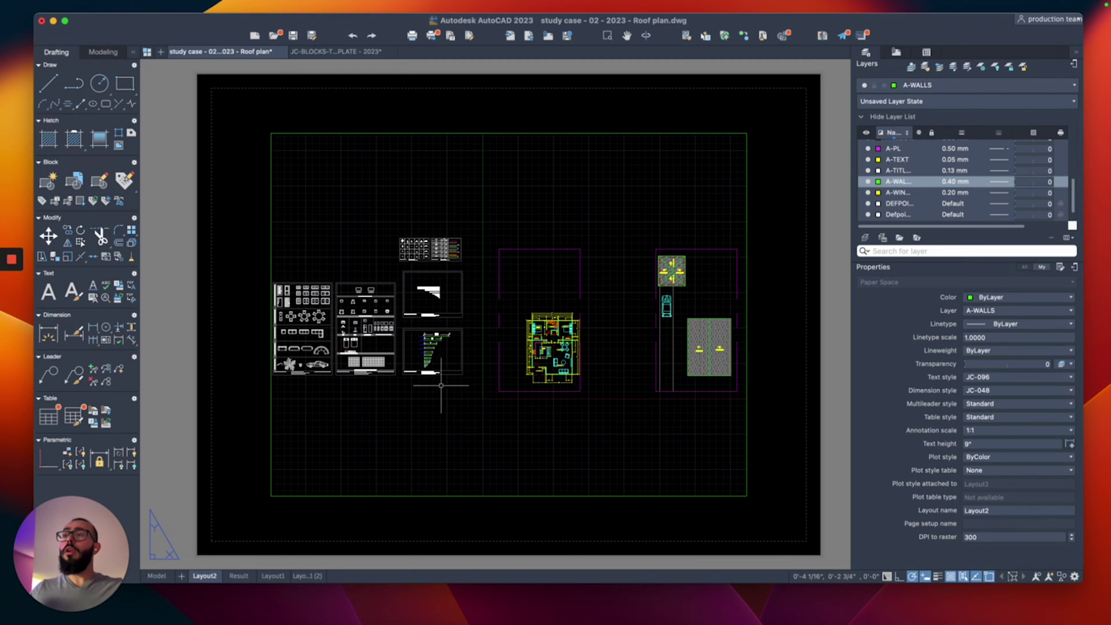
{"action": "middle_click_drag", "start_coordinate": [721, 179], "coordinate": [645, 240]}
{"action": "scroll", "coordinate": [702, 174], "scroll_direction": "up", "scroll_amount": 3}
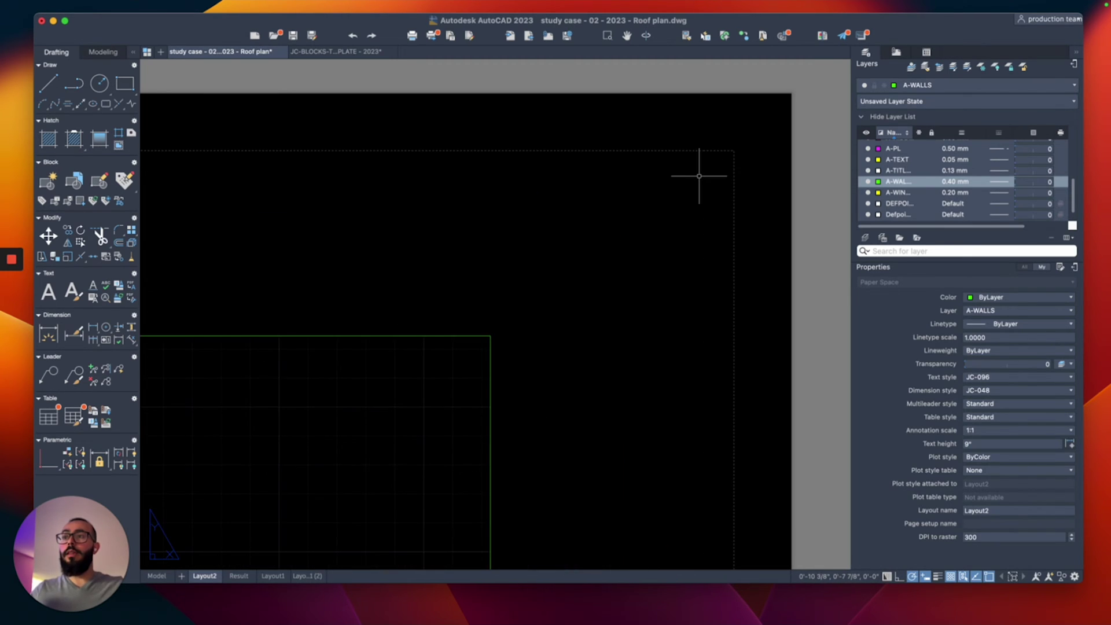
{"action": "scroll", "coordinate": [696, 177], "scroll_direction": "down", "scroll_amount": 5}
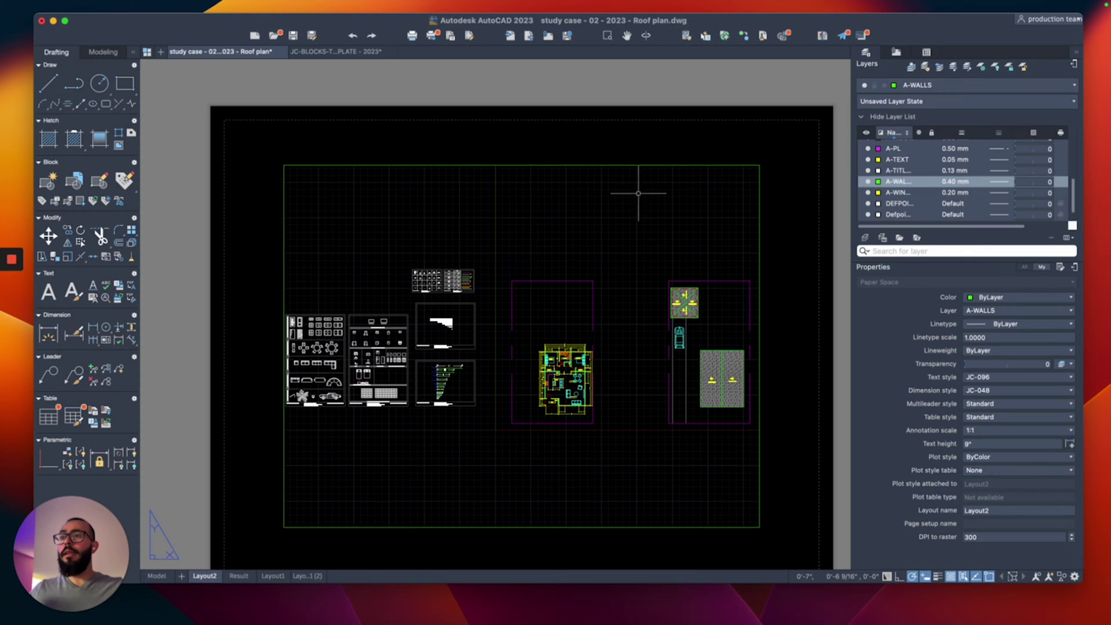
{"action": "scroll", "coordinate": [544, 335], "scroll_direction": "down", "scroll_amount": 1}
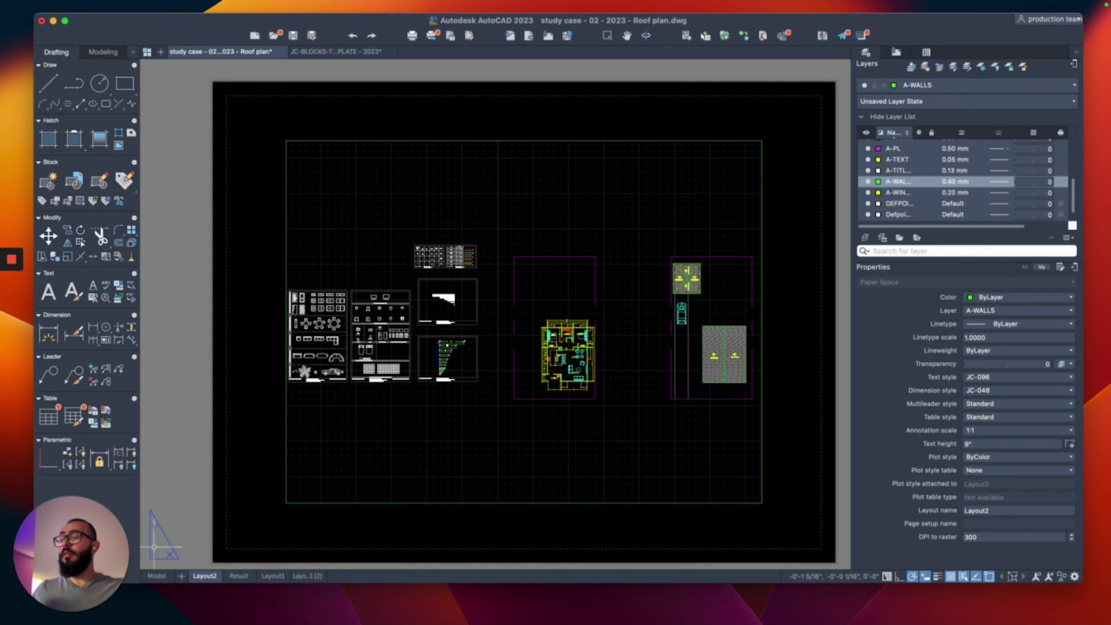
{"action": "left_click", "coordinate": [156, 576]}
{"action": "scroll", "coordinate": [337, 402], "scroll_direction": "down", "scroll_amount": 2}
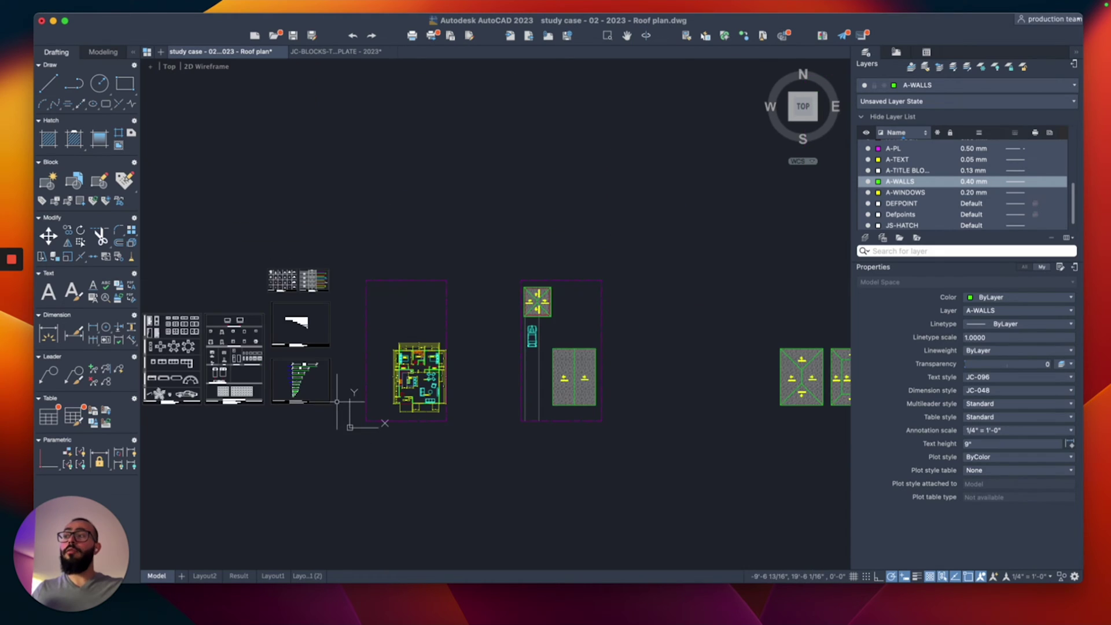
{"action": "scroll", "coordinate": [337, 401], "scroll_direction": "down", "scroll_amount": 6}
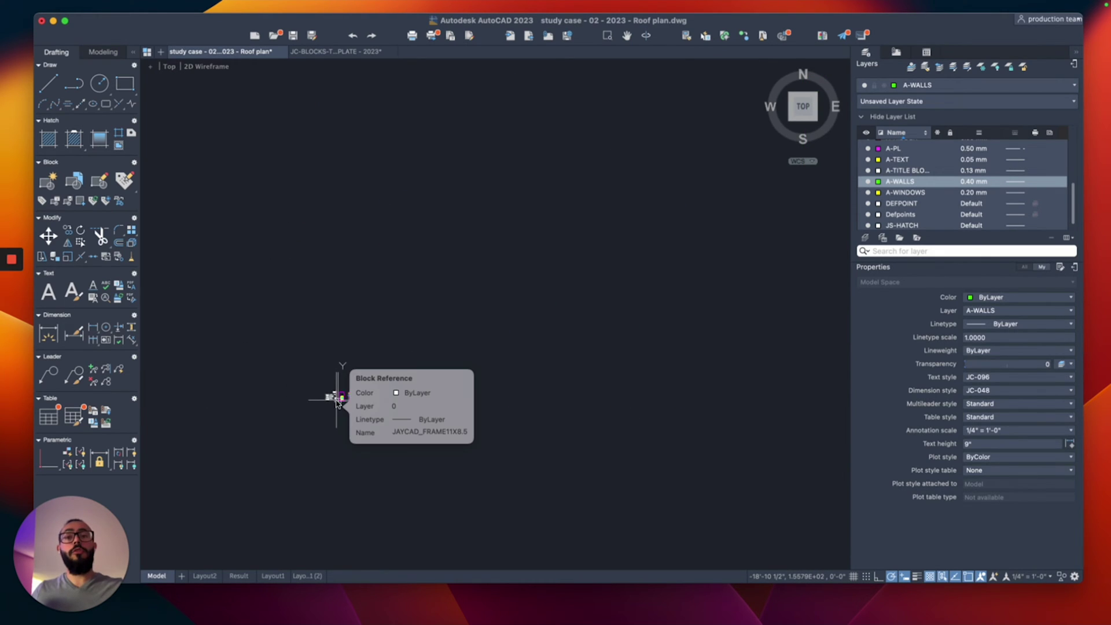
{"action": "scroll", "coordinate": [337, 401], "scroll_direction": "up", "scroll_amount": 8}
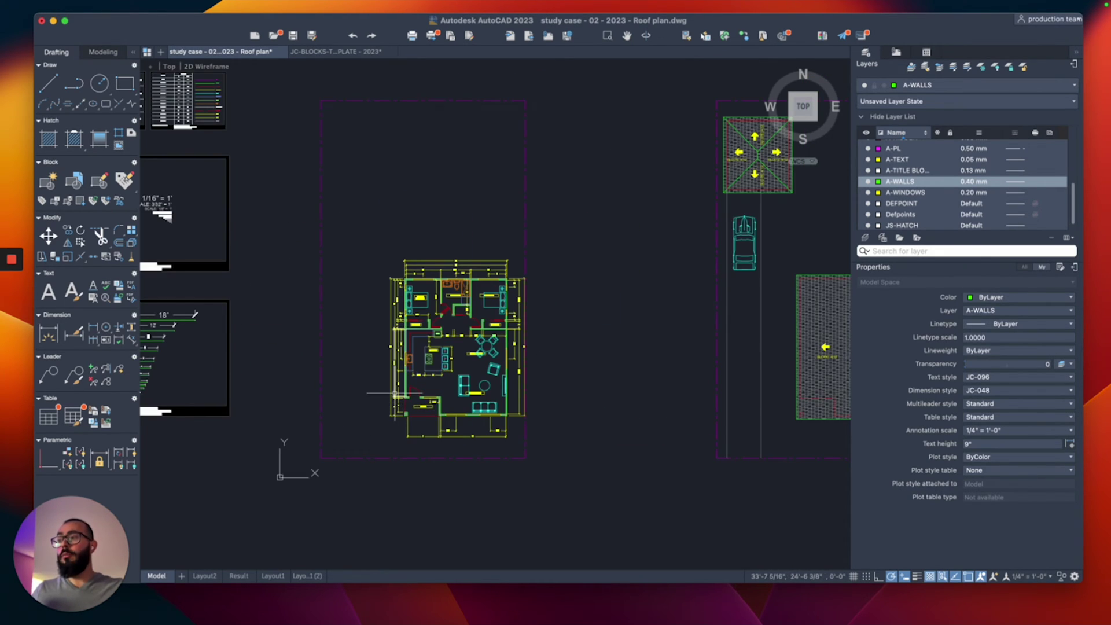
{"action": "scroll", "coordinate": [478, 347], "scroll_direction": "up", "scroll_amount": 5}
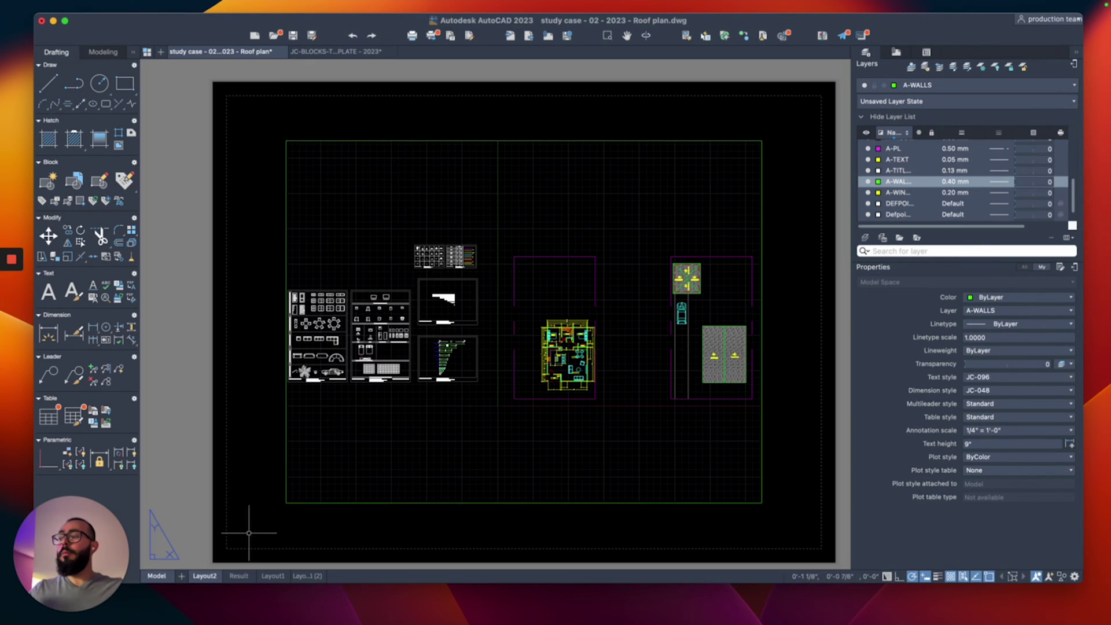
{"action": "left_click", "coordinate": [204, 576]}
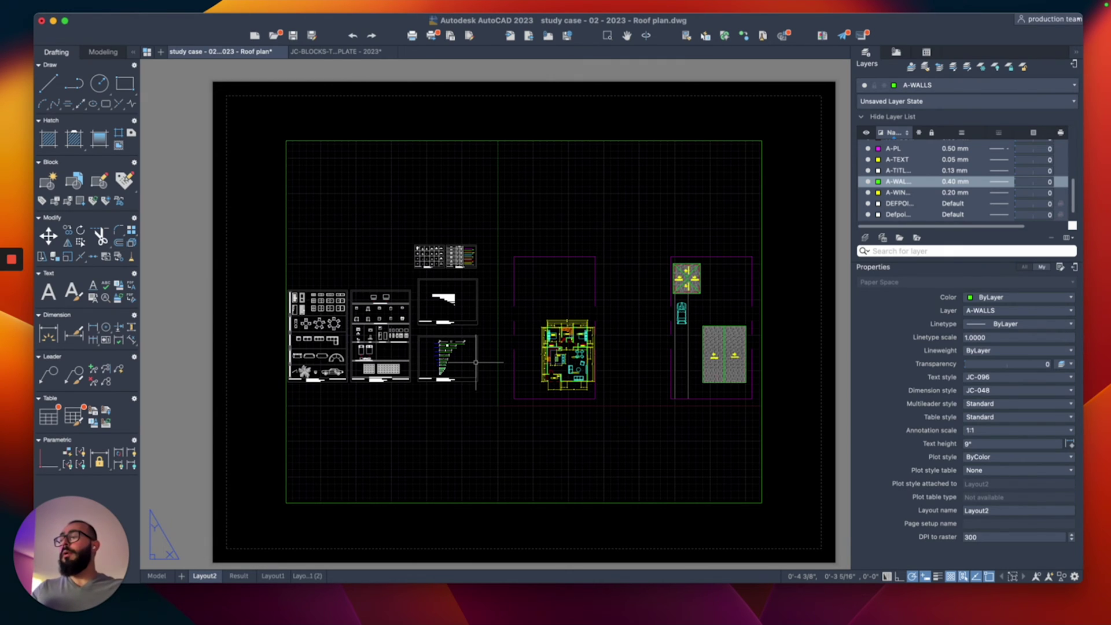
Give Layout2's page setup the DWG To PDF.pc3 printer and ARCH full bleed D (36 x 24 in) paper.
{"action": "right_click", "coordinate": [204, 576]}
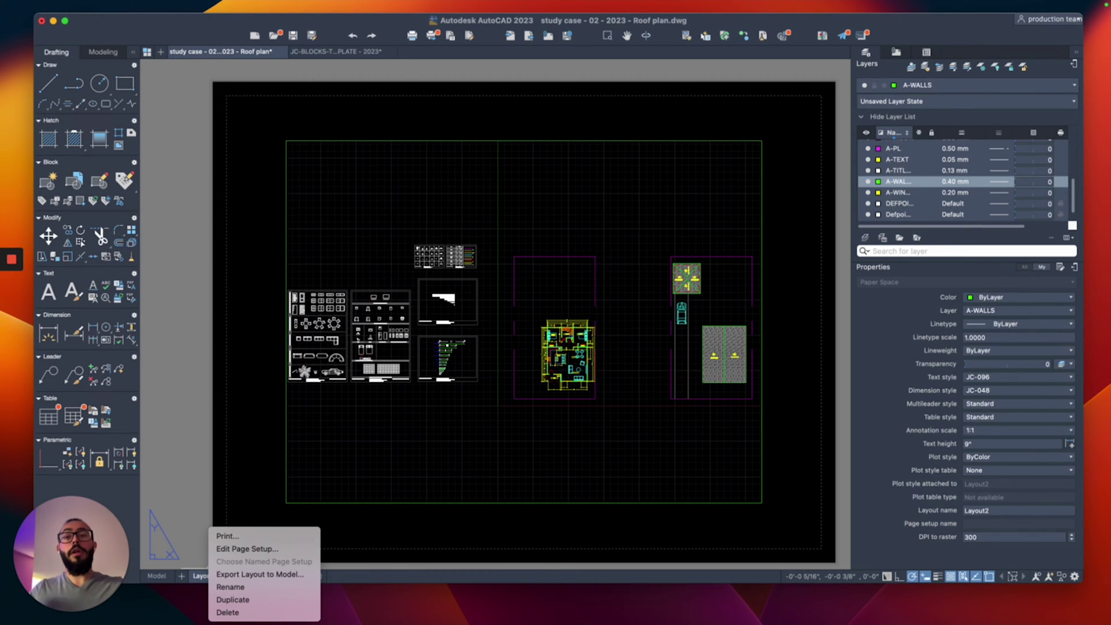
{"action": "left_click", "coordinate": [247, 548]}
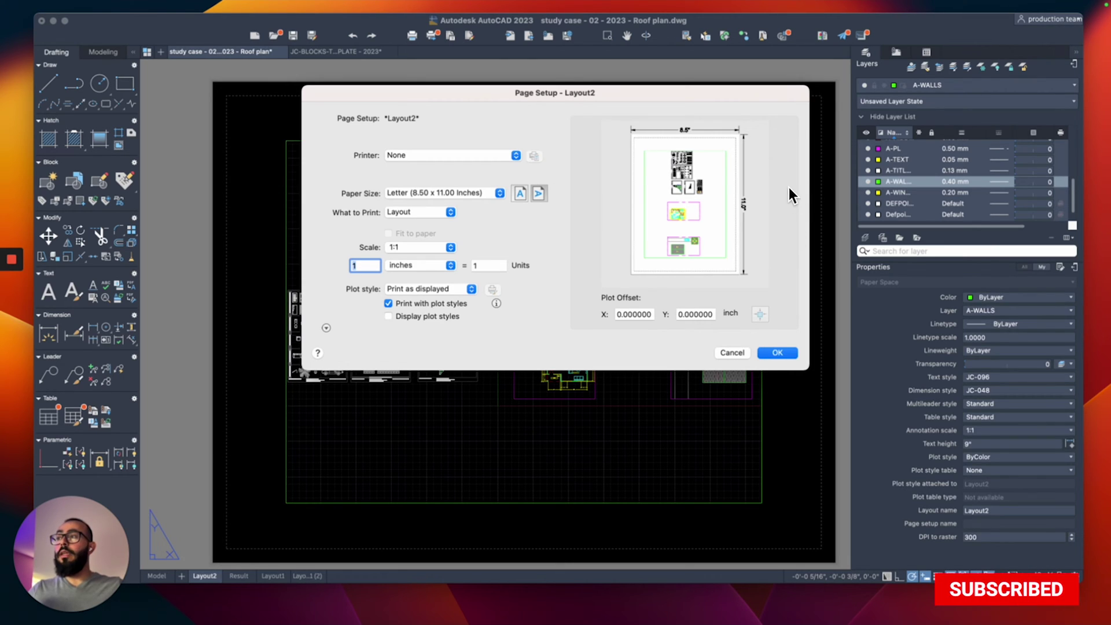
{"action": "key", "text": "Down"}
{"action": "key", "text": "Down"}
{"action": "key", "text": "Down"}
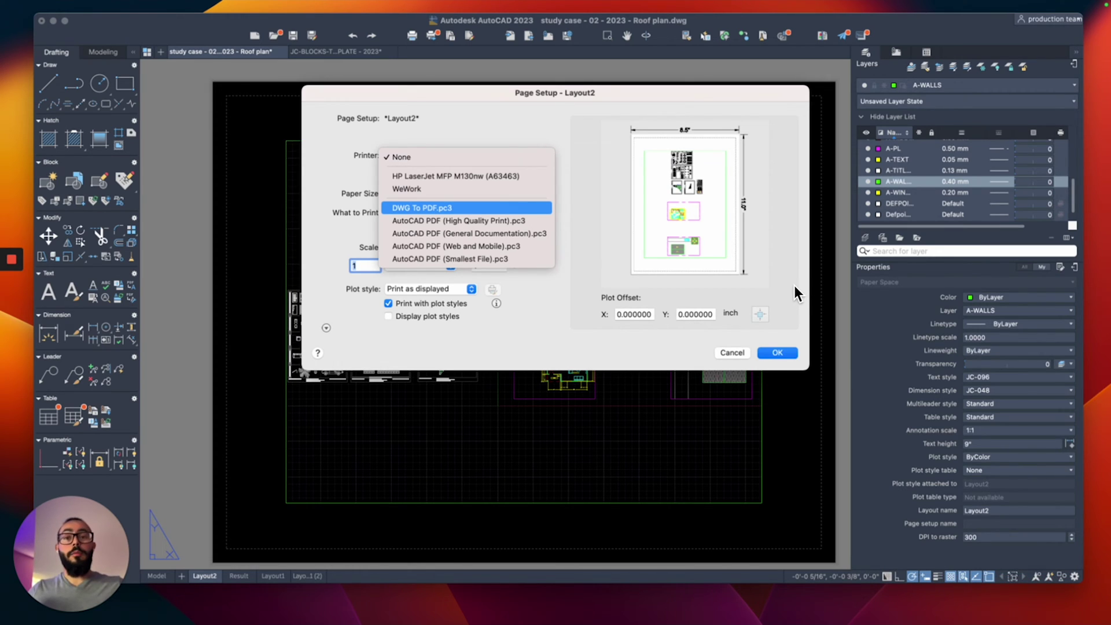
{"action": "key", "text": "Return"}
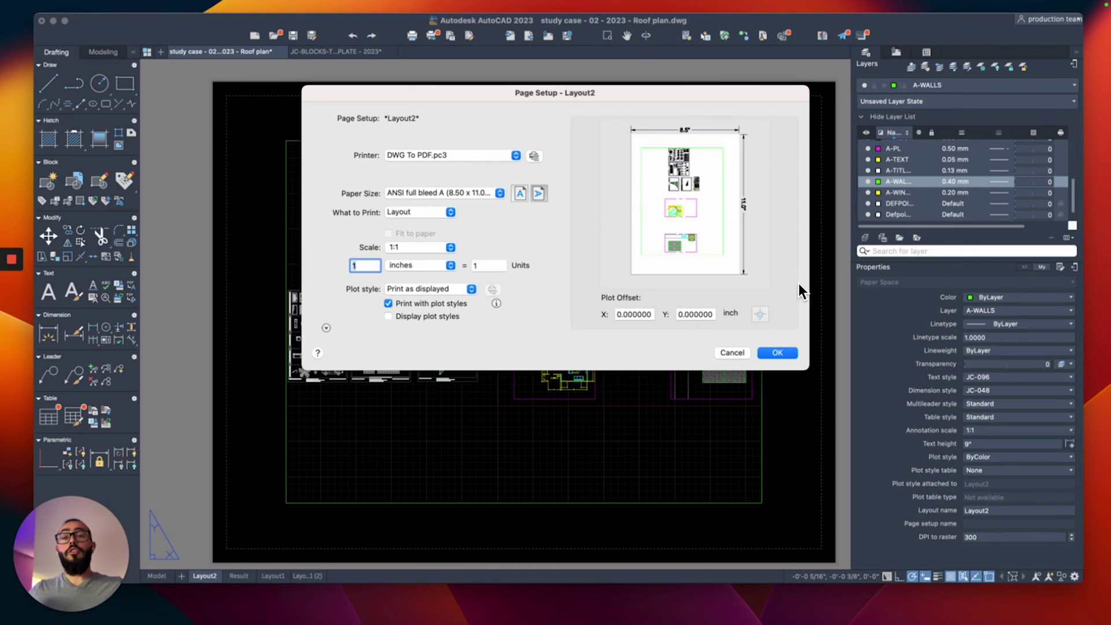
{"action": "key", "text": "space"}
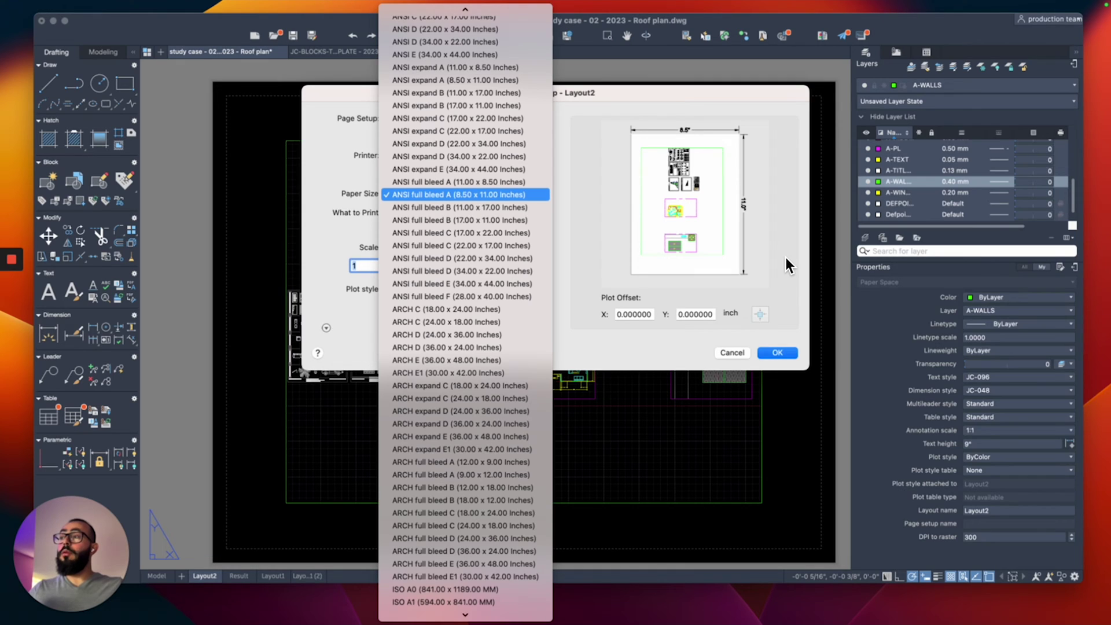
{"action": "key", "text": "Down"}
{"action": "key", "text": "Down"}
{"action": "key", "text": "Down"}
{"action": "key", "text": "Down"}
{"action": "key", "text": "Down"}
{"action": "key", "text": "Down"}
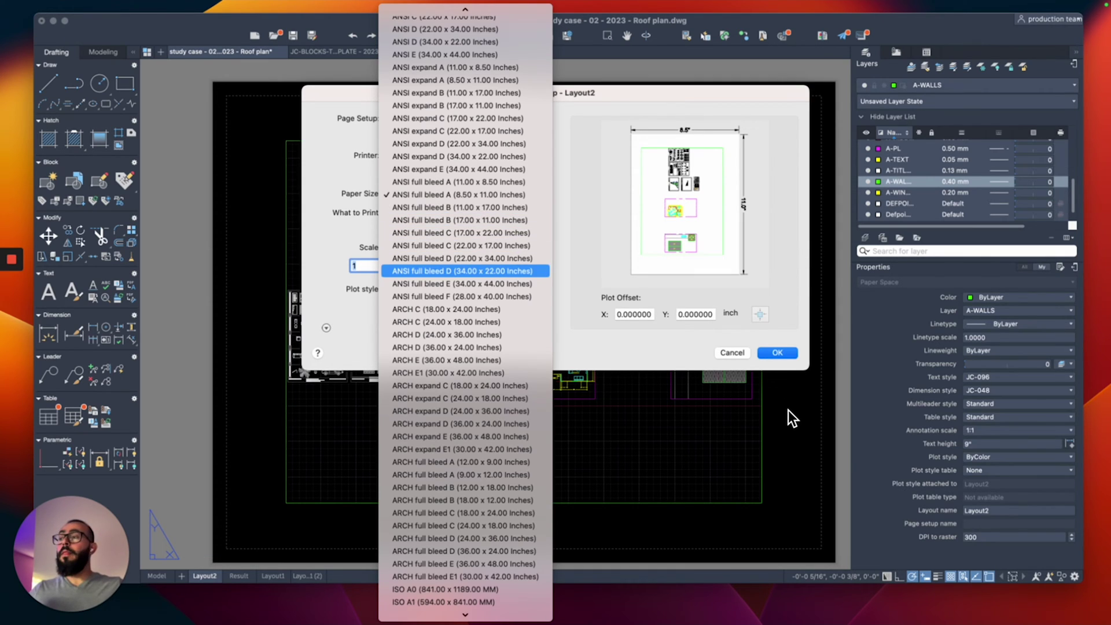
{"action": "key", "text": "Down"}
{"action": "key", "text": "Up"}
{"action": "key", "text": "Up"}
{"action": "key", "text": "Up"}
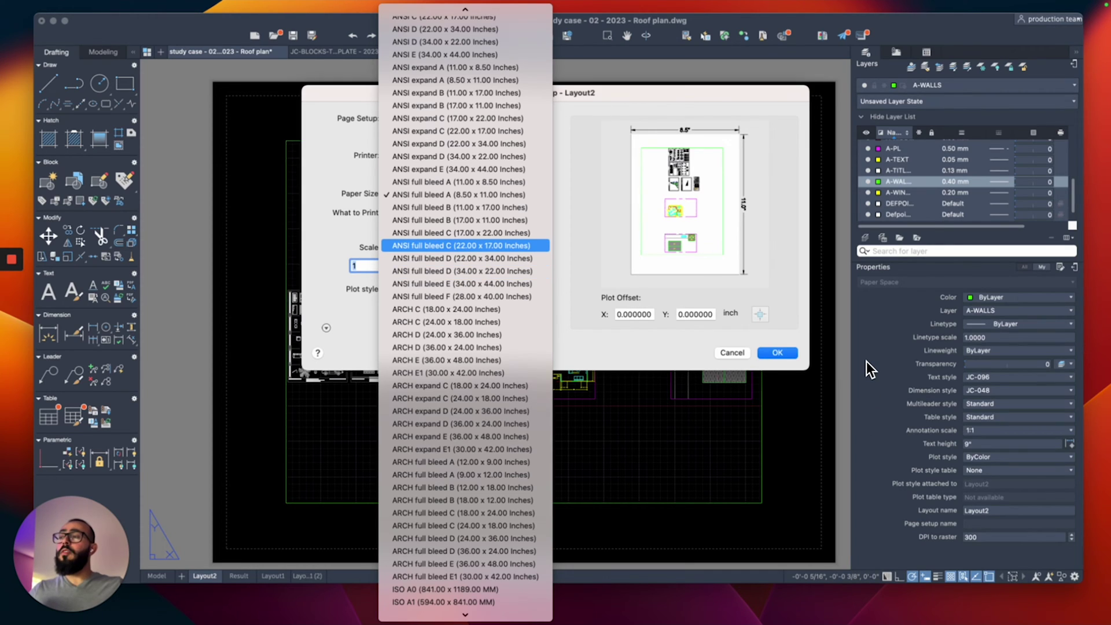
{"action": "key", "text": "Down"}
{"action": "key", "text": "Down"}
{"action": "key", "text": "Down"}
{"action": "key", "text": "Down"}
{"action": "key", "text": "Down"}
{"action": "key", "text": "Down"}
{"action": "key", "text": "Down"}
{"action": "key", "text": "Down"}
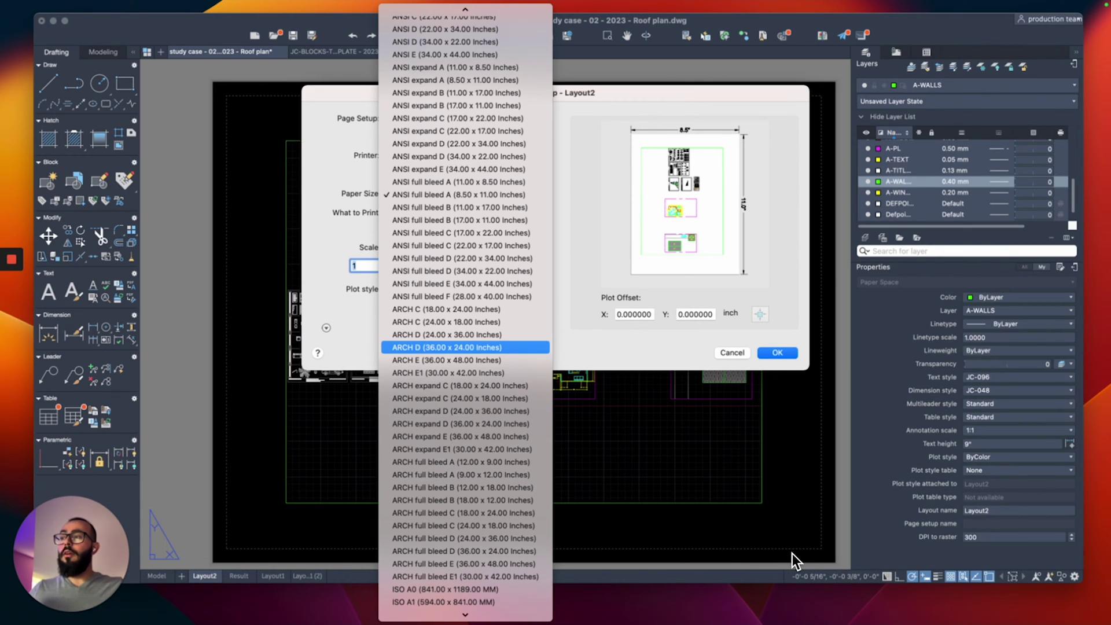
{"action": "key", "text": "Down"}
{"action": "key", "text": "Down"}
{"action": "key", "text": "Down"}
{"action": "key", "text": "Down"}
{"action": "key", "text": "Down"}
{"action": "key", "text": "Down"}
{"action": "key", "text": "Down"}
{"action": "key", "text": "Down"}
{"action": "key", "text": "Down"}
{"action": "key", "text": "Down"}
{"action": "key", "text": "Down"}
{"action": "key", "text": "Down"}
{"action": "key", "text": "Down"}
{"action": "key", "text": "Down"}
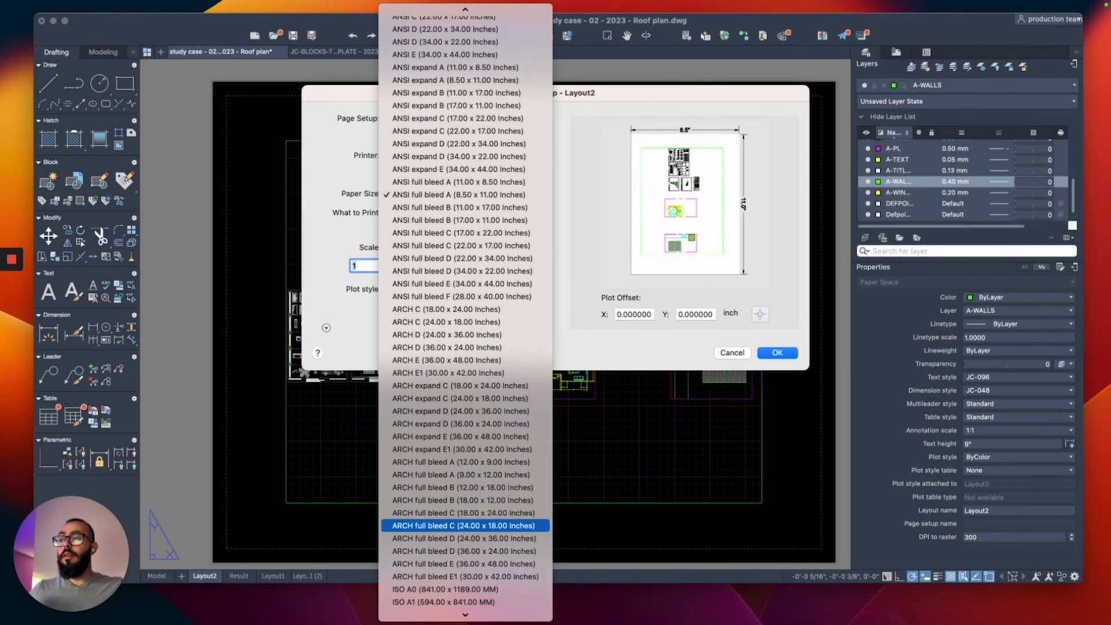
{"action": "key", "text": "Down"}
{"action": "key", "text": "Down"}
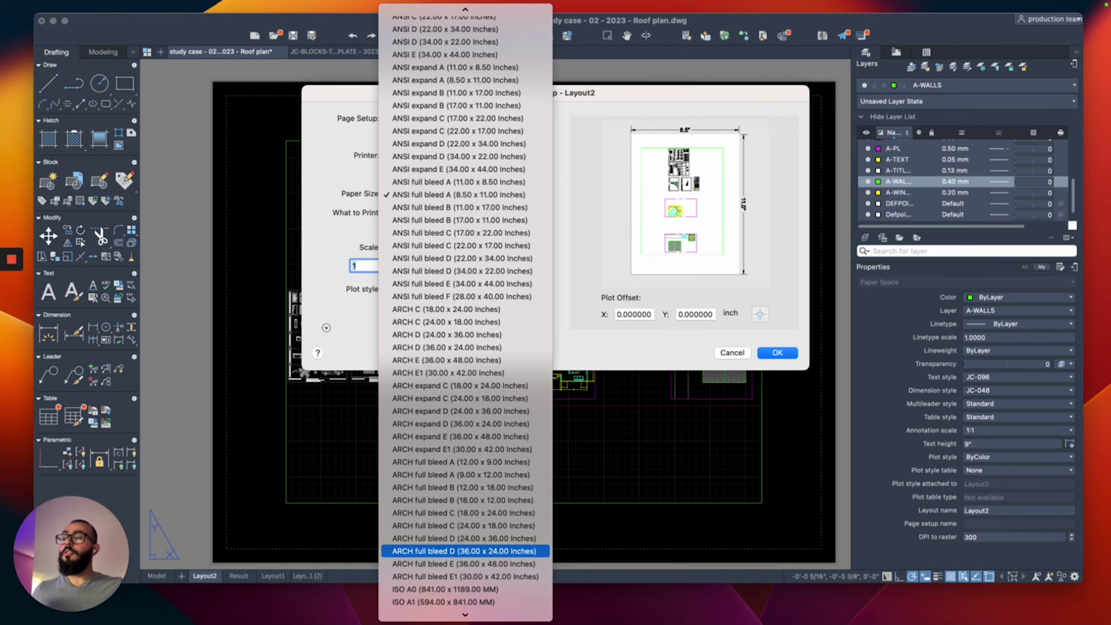
{"action": "left_click", "coordinate": [436, 552]}
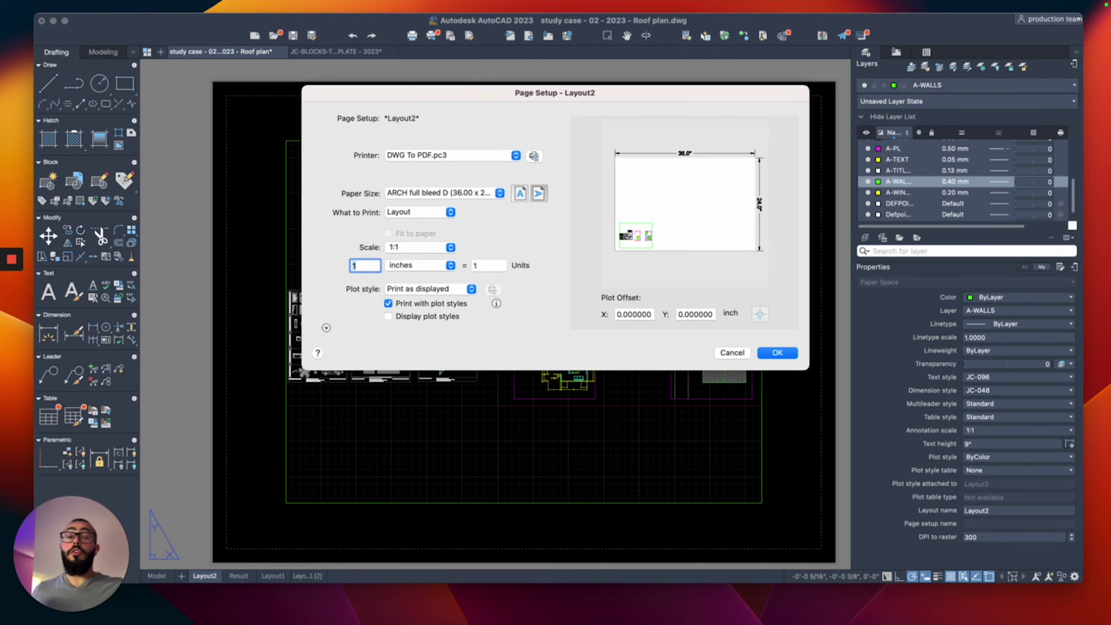
Apply the page setup and inspect Layout2 on the larger ARCH full bleed D sheet.
{"action": "left_click", "coordinate": [776, 351]}
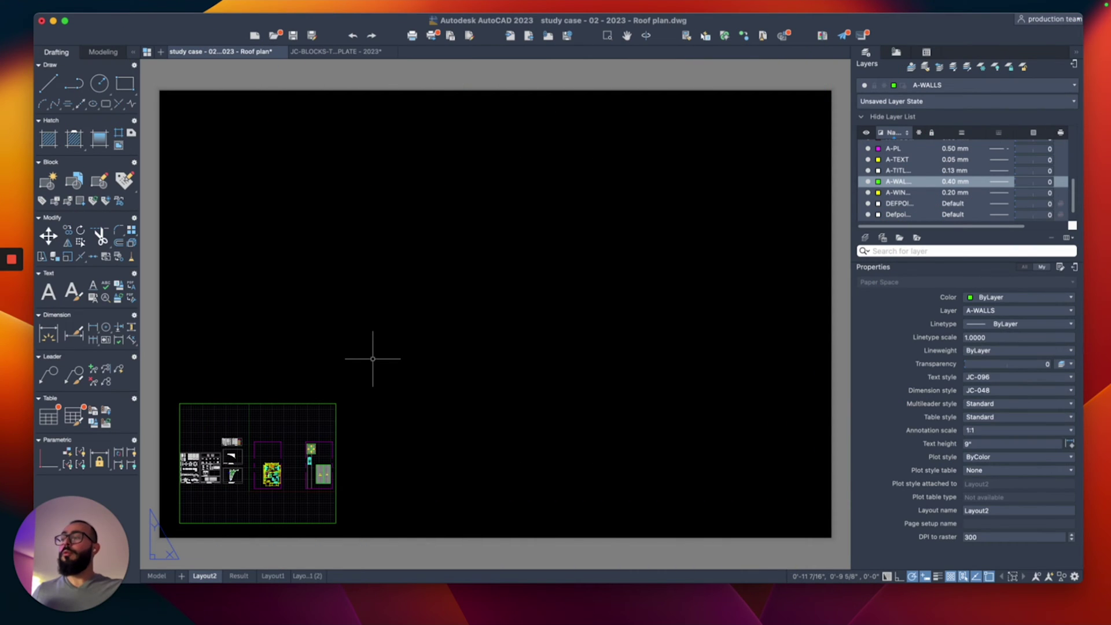
{"action": "left_click_drag", "start_coordinate": [340, 371], "coordinate": [298, 416]}
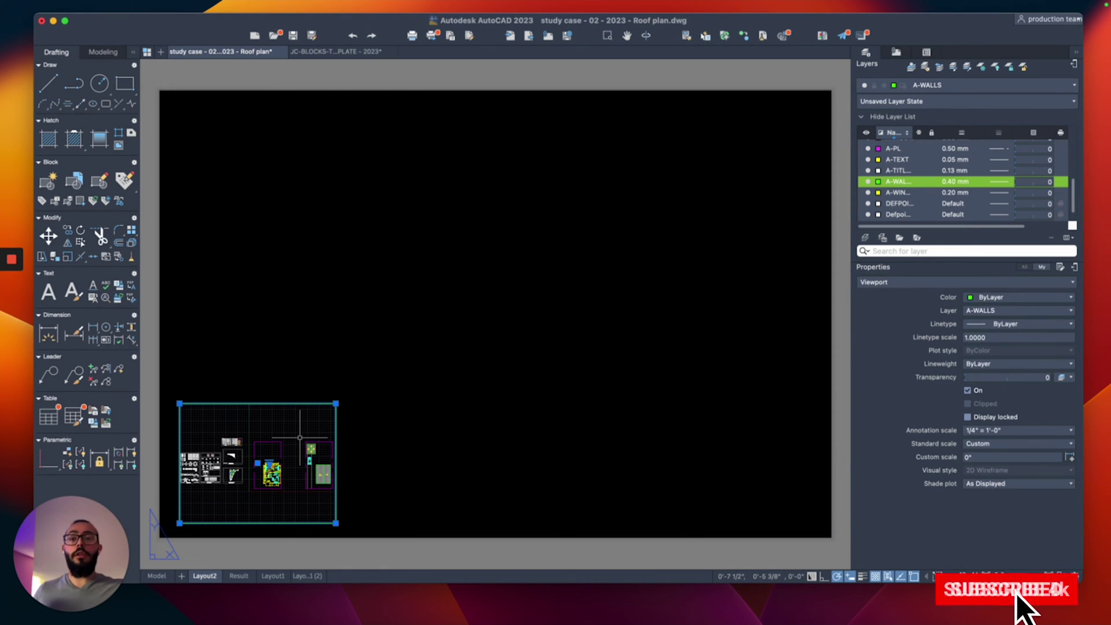
{"action": "key", "text": "Escape"}
{"action": "scroll", "coordinate": [300, 438], "scroll_direction": "left", "scroll_amount": 3}
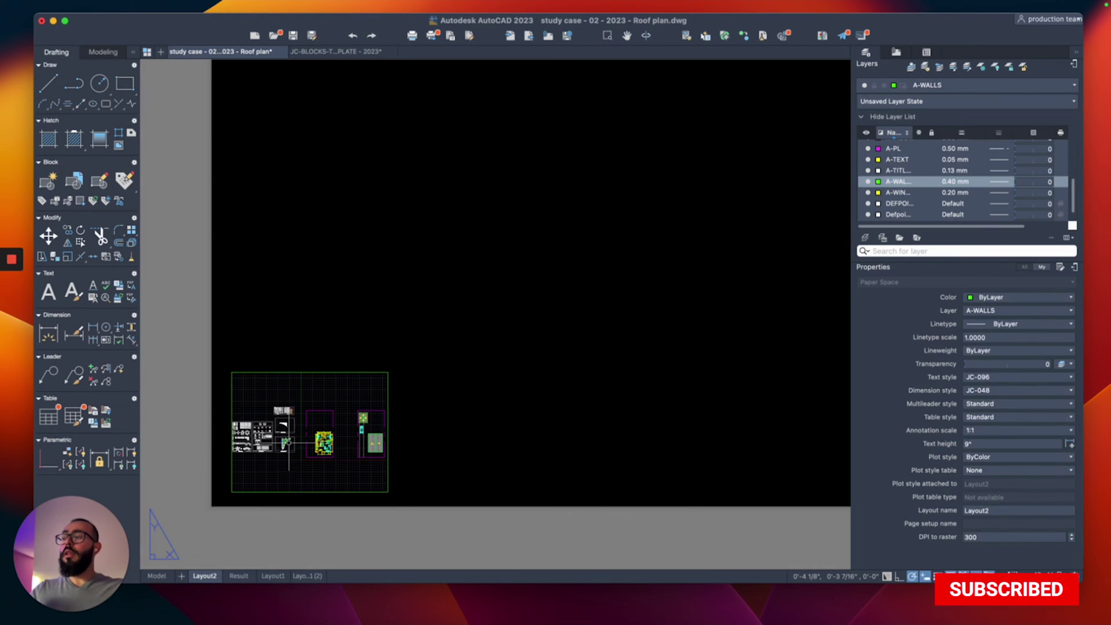
{"action": "scroll", "coordinate": [288, 443], "scroll_direction": "up", "scroll_amount": 5}
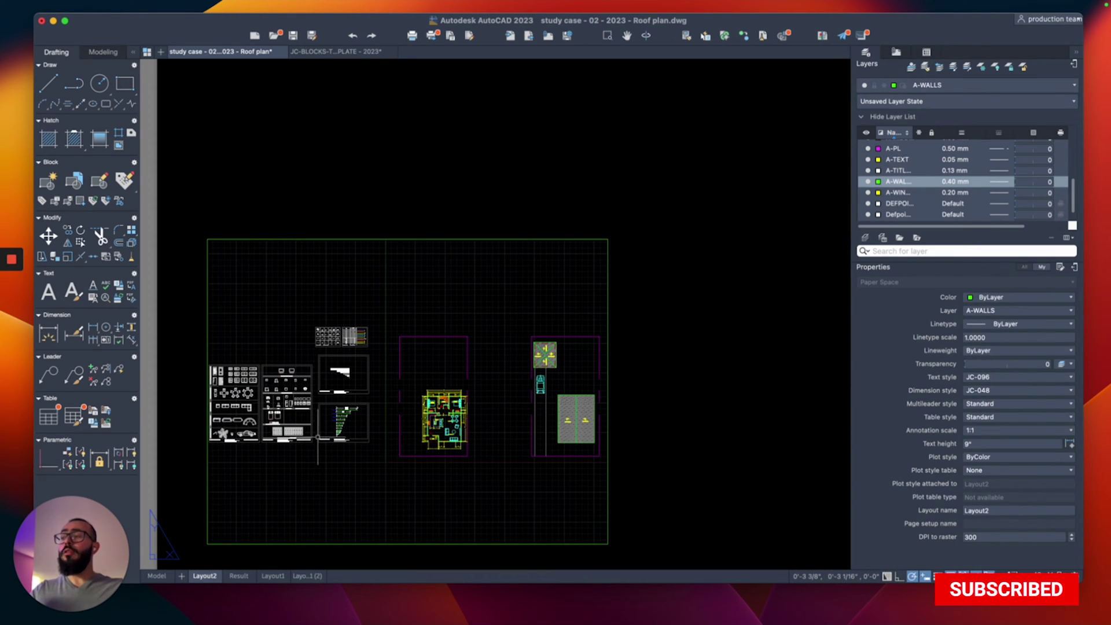
{"action": "scroll", "coordinate": [405, 442], "scroll_direction": "down", "scroll_amount": 3}
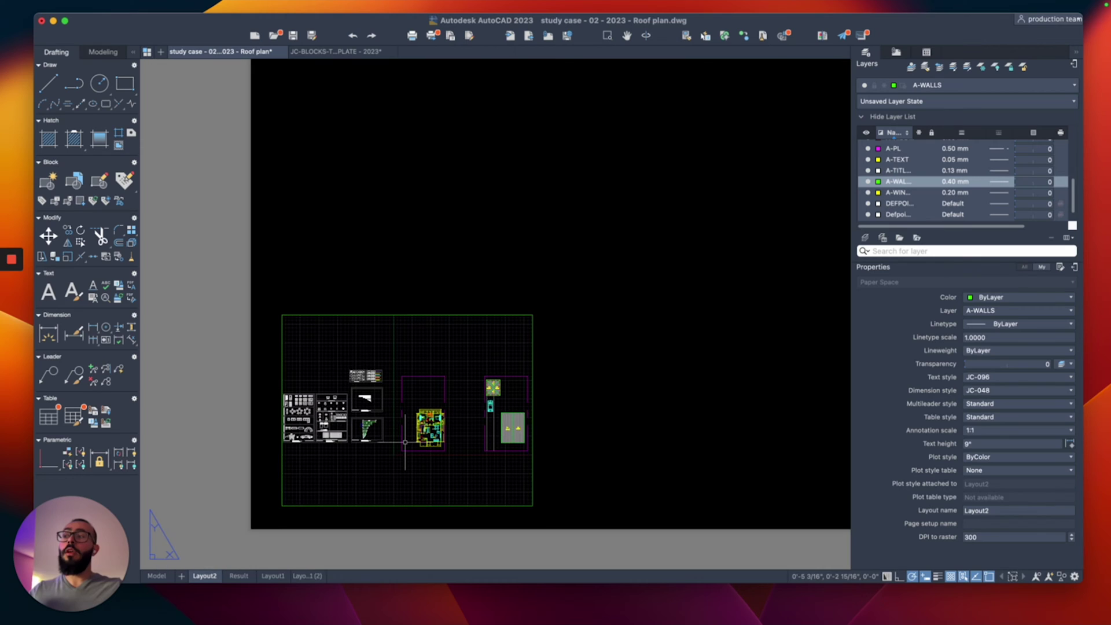
{"action": "scroll", "coordinate": [405, 442], "scroll_direction": "down", "scroll_amount": 3}
{"action": "scroll", "coordinate": [405, 443], "scroll_direction": "up", "scroll_amount": 5}
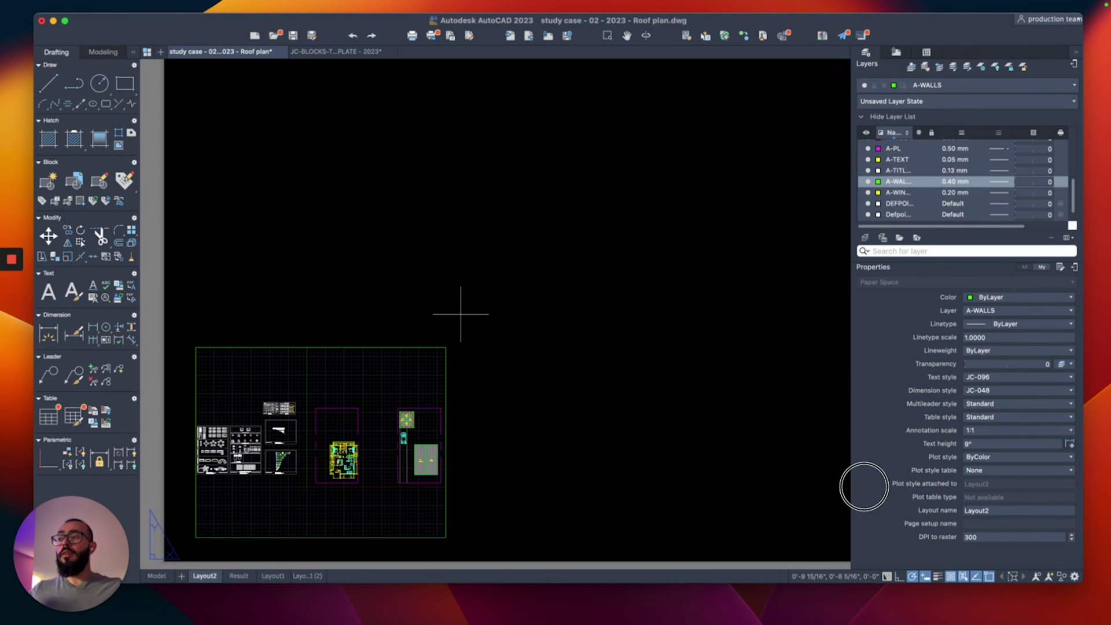
Move the viewport with MOVE from the sheet's bottom-left to the middle of the sheet.
{"action": "left_click", "coordinate": [411, 371]}
{"action": "scroll", "coordinate": [412, 371], "scroll_direction": "down", "scroll_amount": 3}
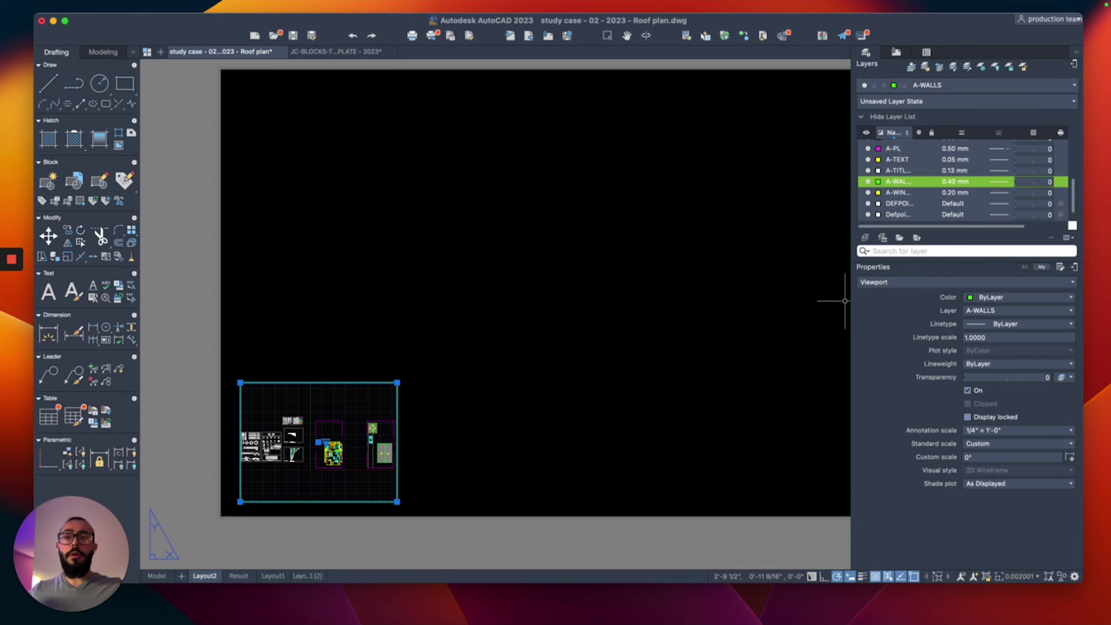
{"action": "middle_click_drag", "start_coordinate": [434, 348], "coordinate": [367, 373]}
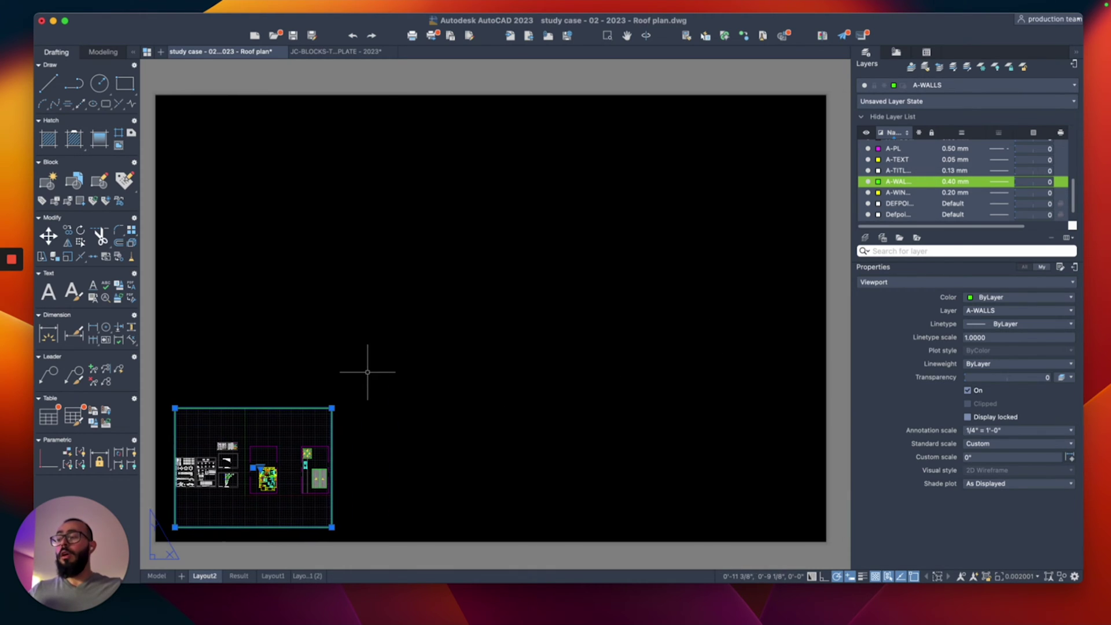
{"action": "type", "text": "m"}
{"action": "key", "text": "Return"}
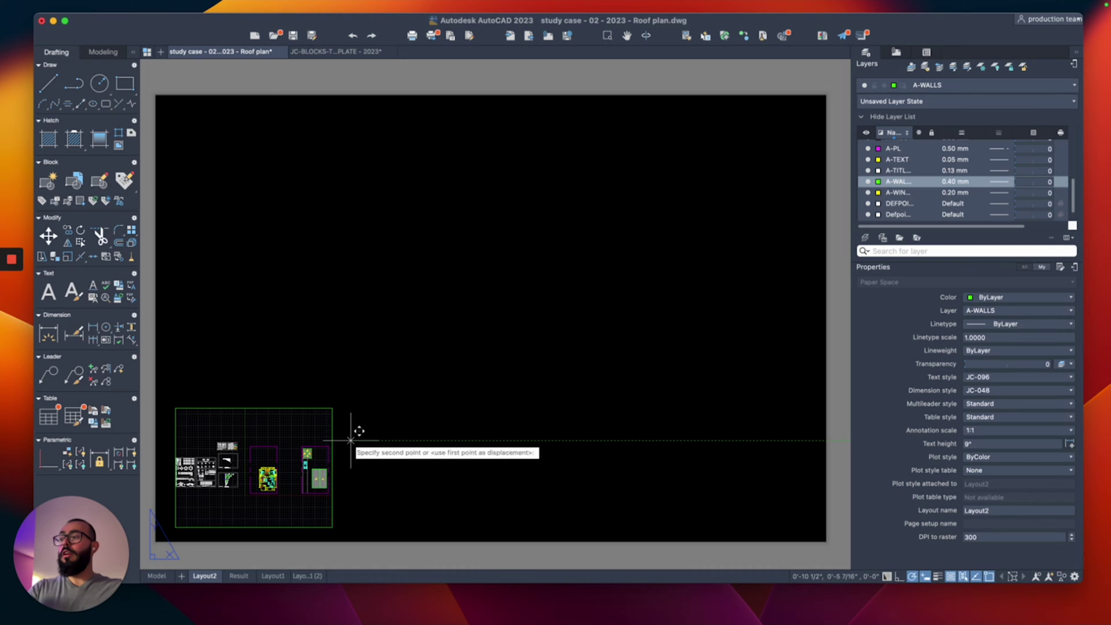
{"action": "left_click", "coordinate": [350, 441]}
{"action": "left_click", "coordinate": [573, 301]}
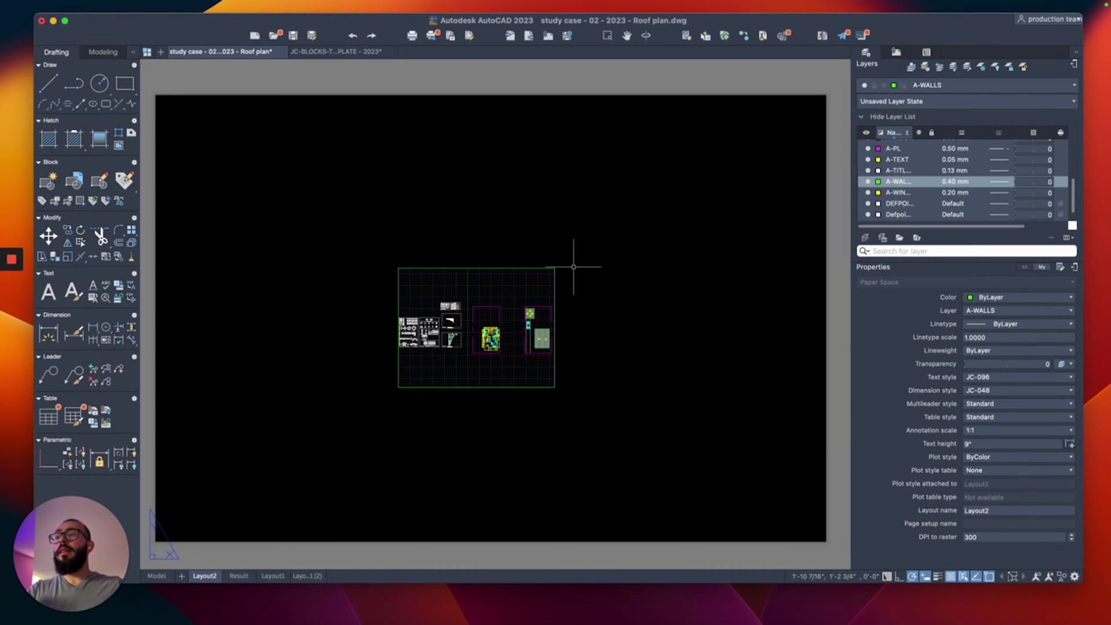
Enlarge the viewport by stretching its top-right corner up and to the right.
{"action": "left_click", "coordinate": [555, 273]}
{"action": "left_click", "coordinate": [555, 268]}
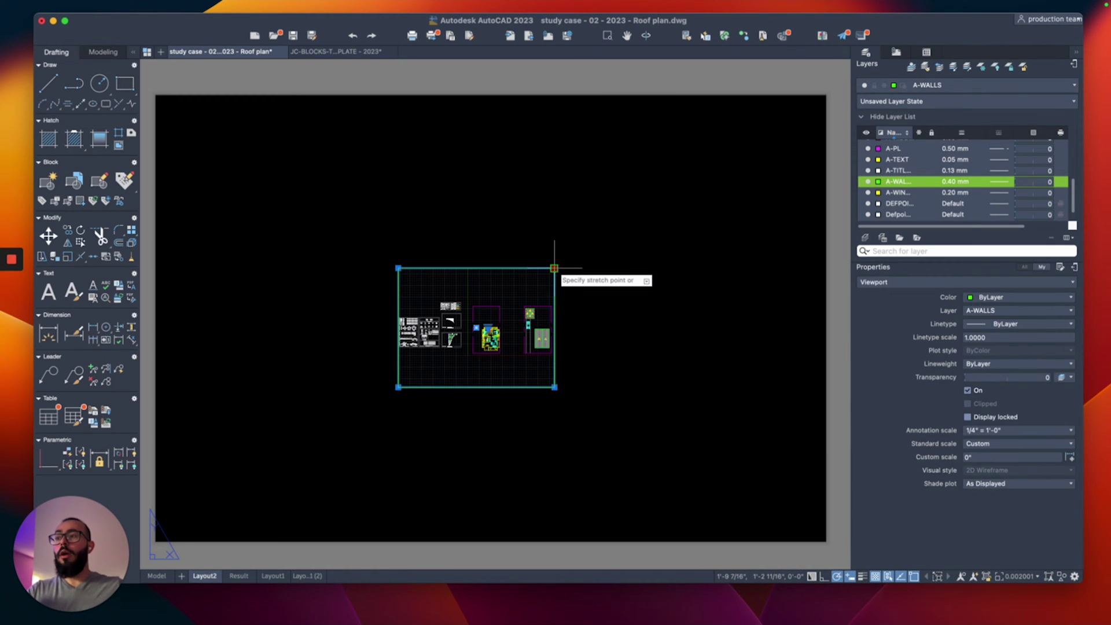
{"action": "left_click", "coordinate": [642, 214]}
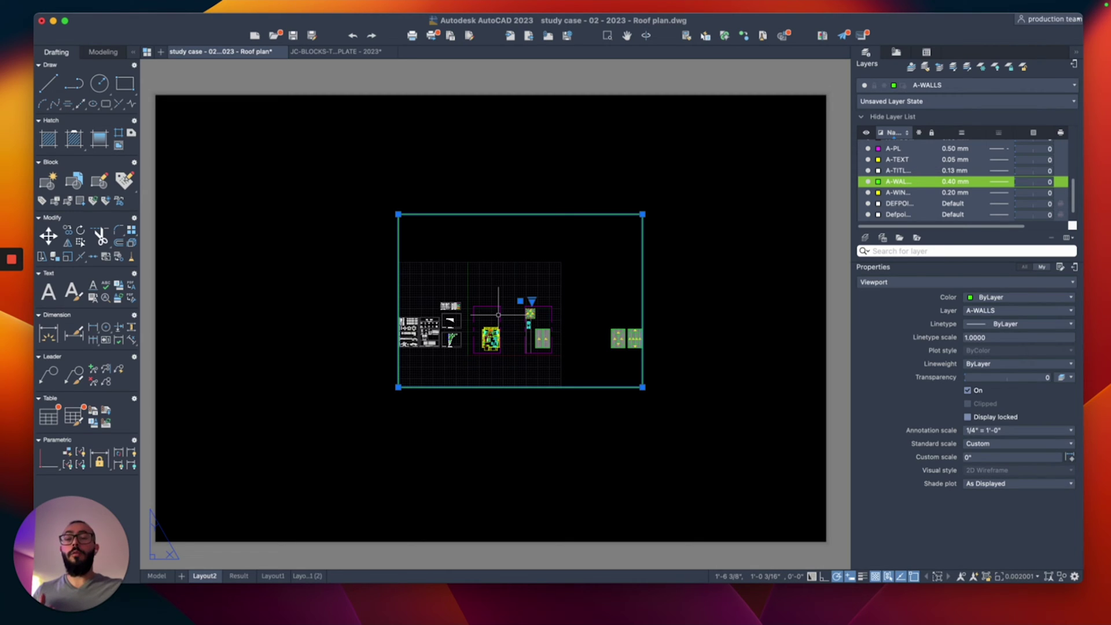
Inside the viewport, zoom in on the house floor plan and centre it.
{"action": "left_click", "coordinate": [502, 275]}
{"action": "double_click", "coordinate": [496, 282]}
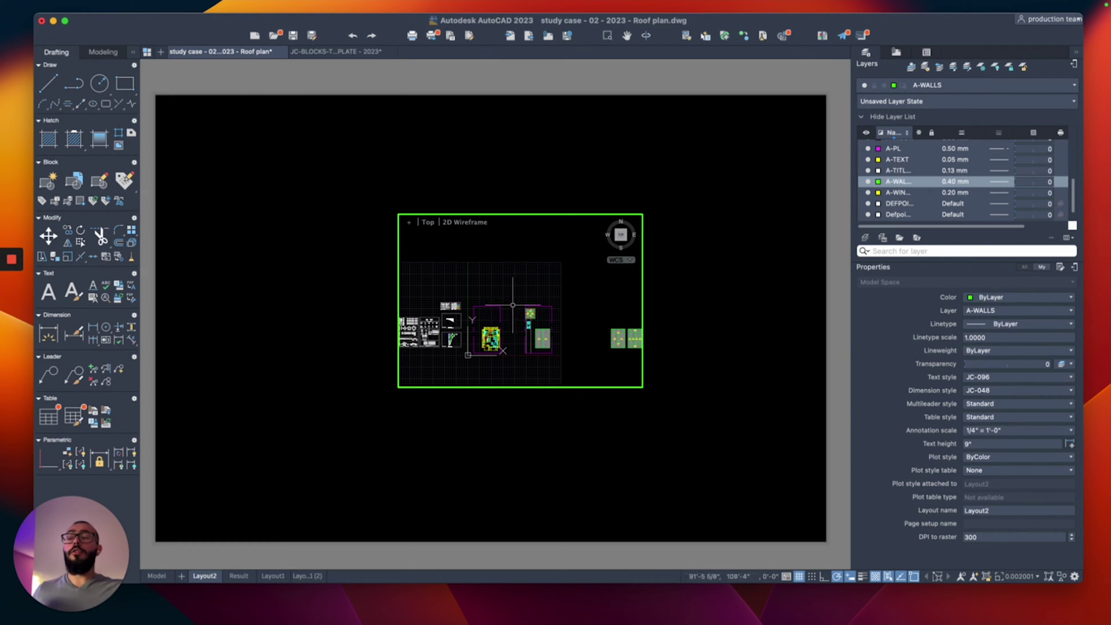
{"action": "scroll", "coordinate": [492, 312], "scroll_direction": "up", "scroll_amount": 5}
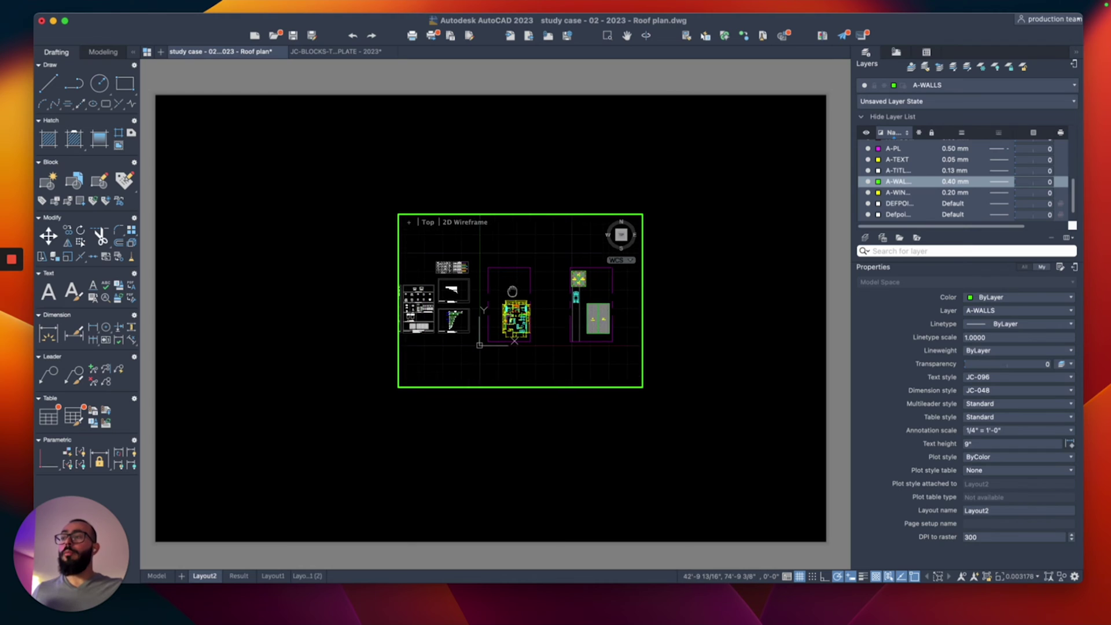
{"action": "scroll", "coordinate": [510, 300], "scroll_direction": "up", "scroll_amount": 4}
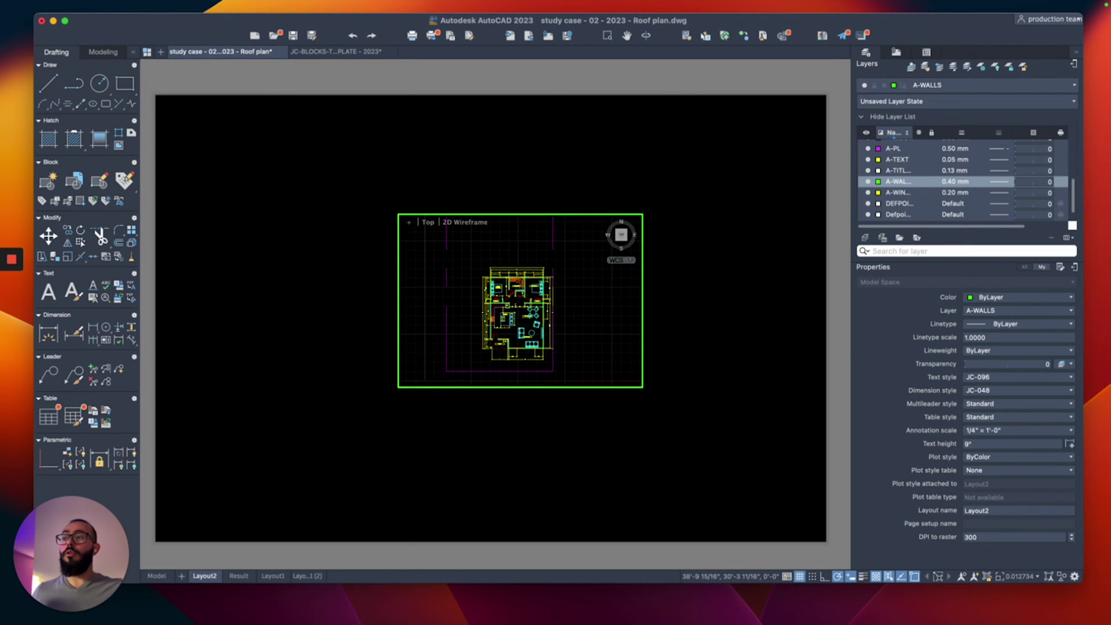
{"action": "middle_click_drag", "start_coordinate": [498, 321], "coordinate": [488, 313]}
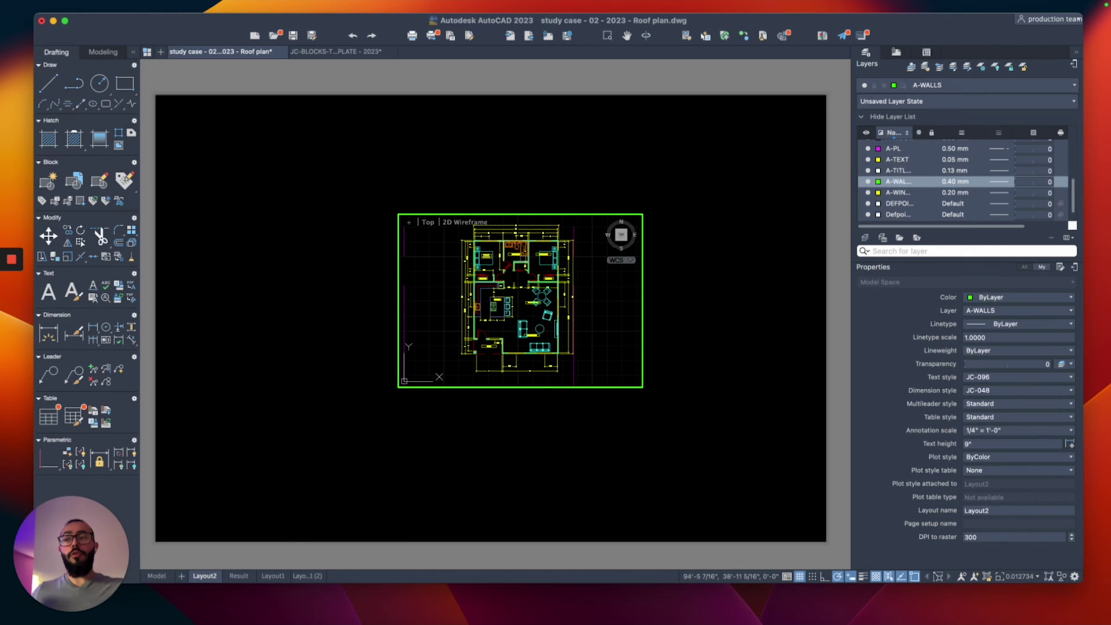
Return to paper space and open Layout2's Plot dialog with the PRINT command.
{"action": "double_click", "coordinate": [680, 285]}
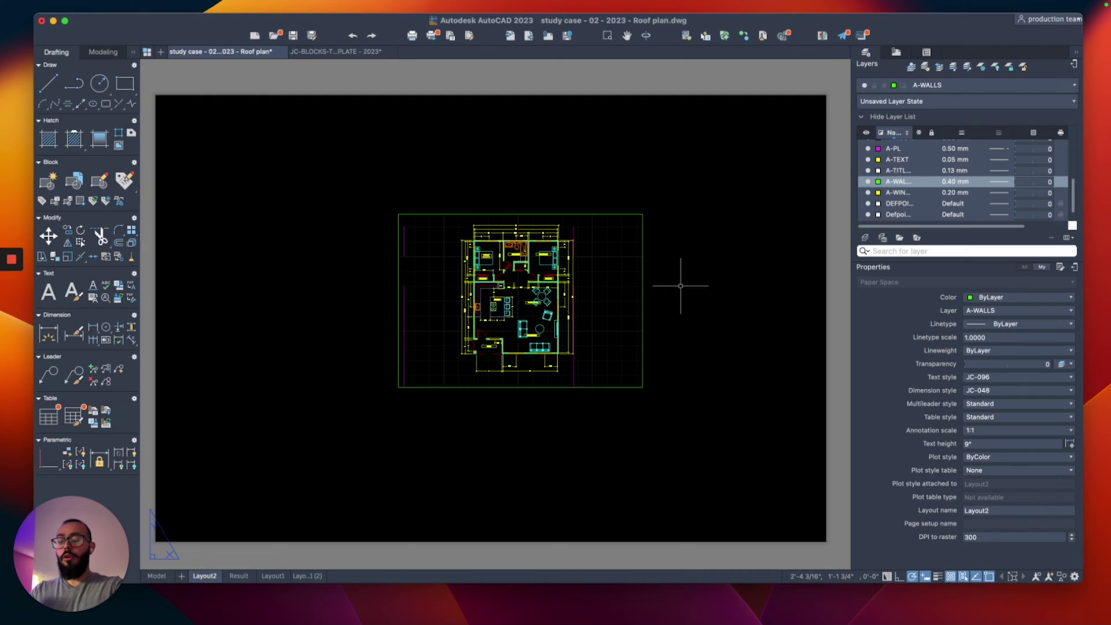
{"action": "type", "text": "pri"}
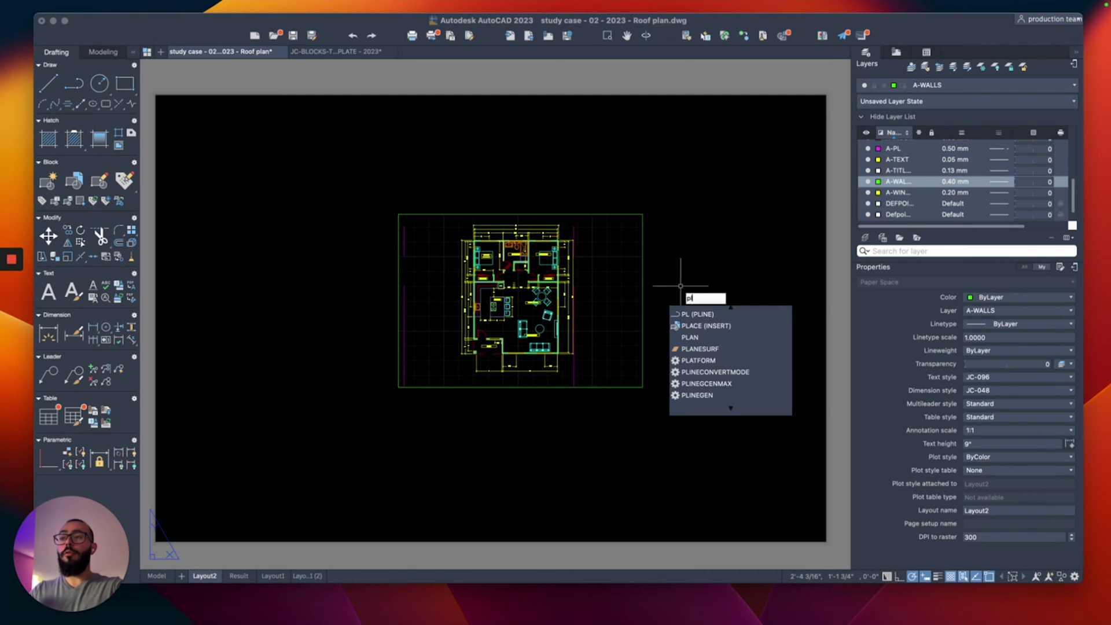
{"action": "type", "text": "nt"}
{"action": "key", "text": "Return"}
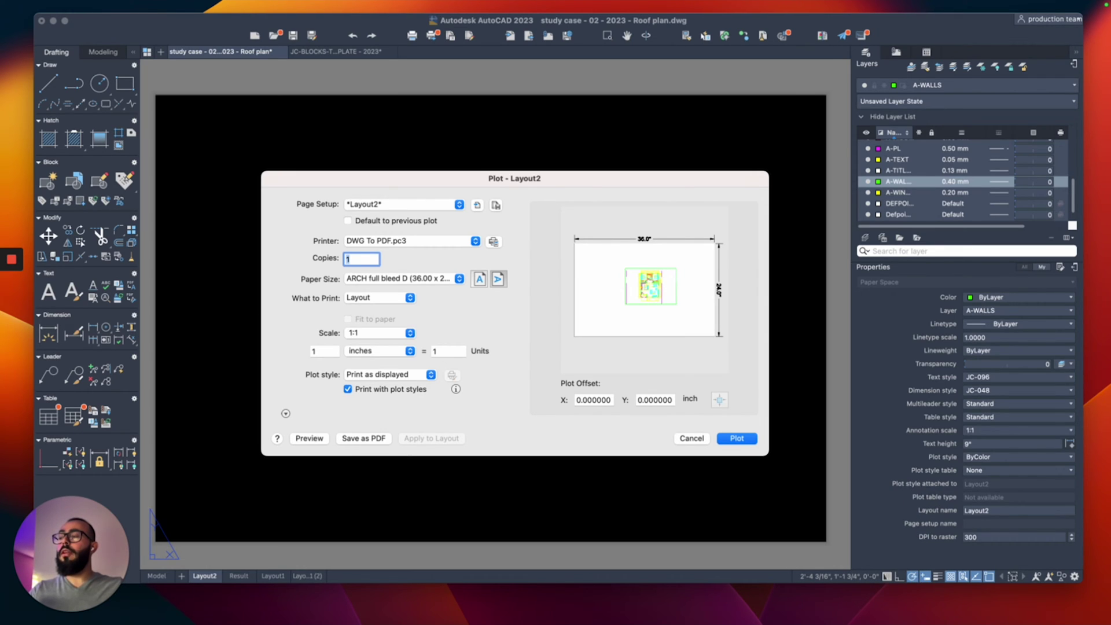
Preview Layout2 as a PDF in Acrobat, then cancel the Plot dialog back in AutoCAD.
{"action": "left_click", "coordinate": [309, 438]}
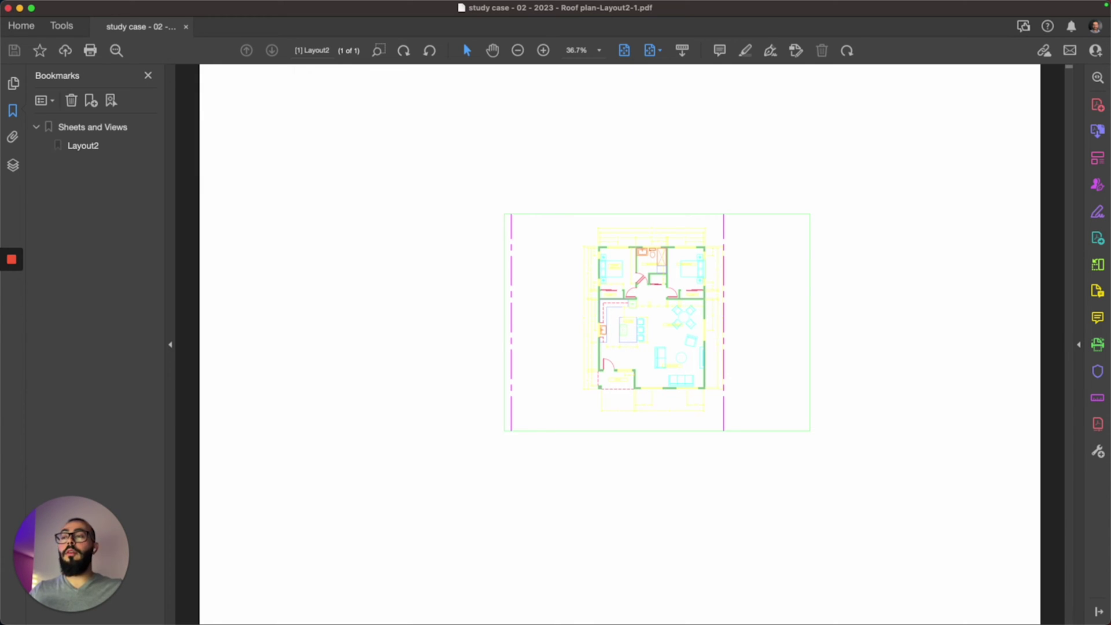
{"action": "key", "text": "super+Tab"}
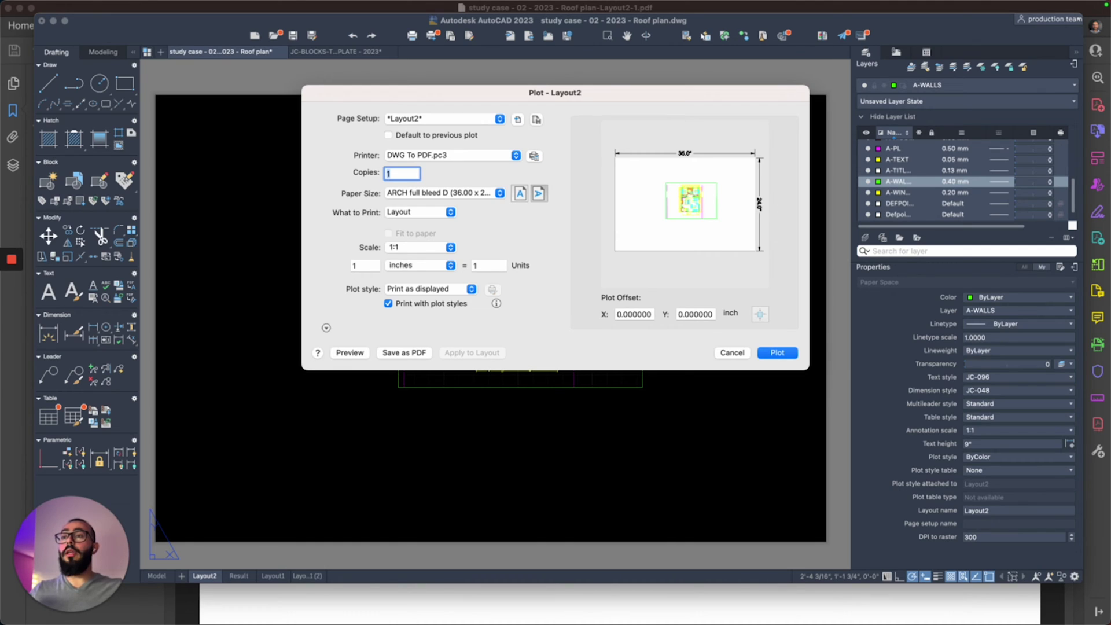
{"action": "left_click", "coordinate": [733, 353]}
{"action": "left_click", "coordinate": [662, 198]}
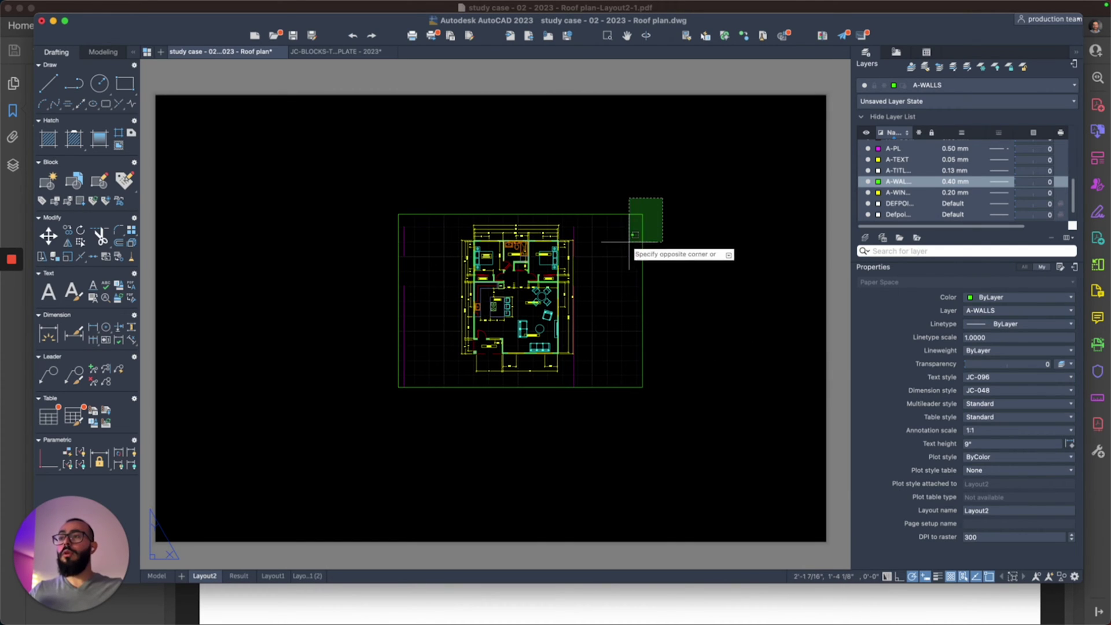
Stretch the viewport's top-right and bottom-left corners outward to cover most of the sheet.
{"action": "left_click", "coordinate": [629, 242]}
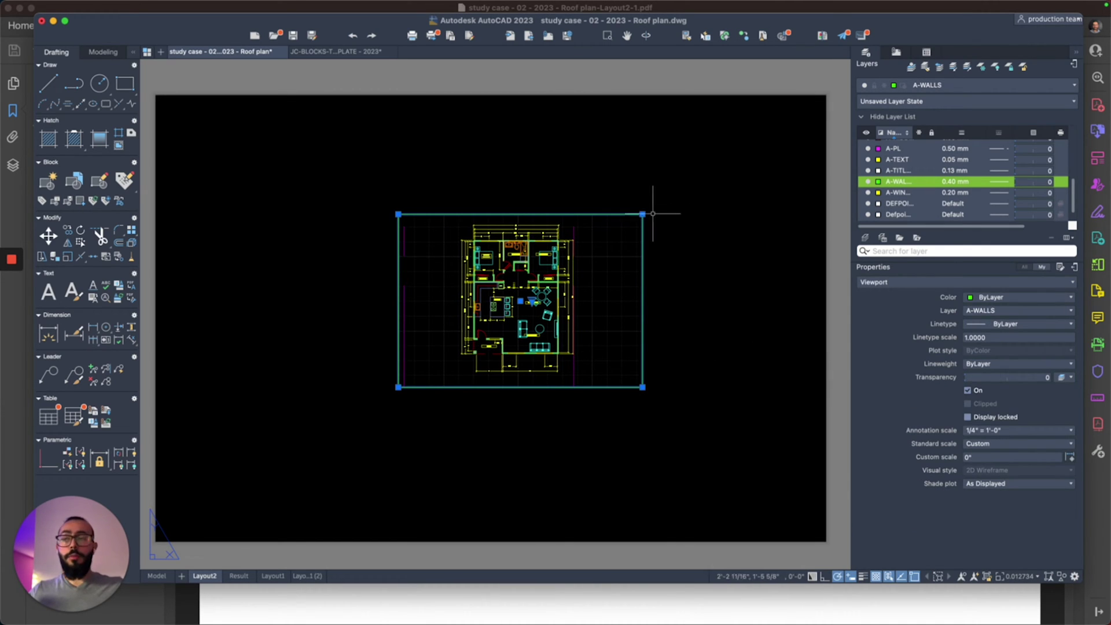
{"action": "left_click", "coordinate": [642, 213]}
{"action": "left_click", "coordinate": [728, 129]}
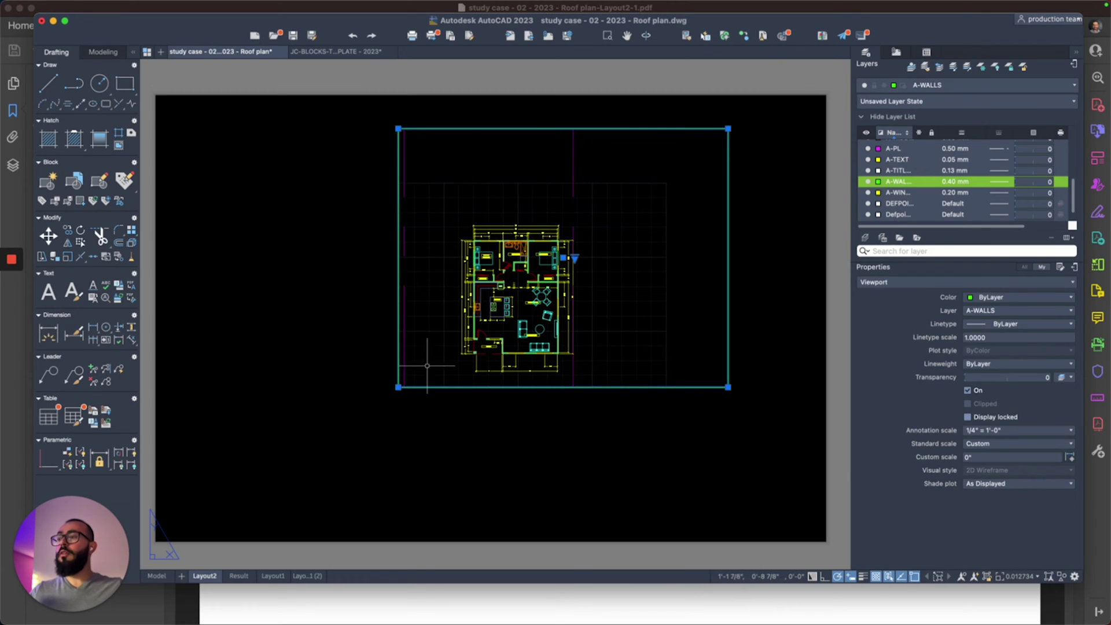
{"action": "left_click", "coordinate": [398, 388]}
{"action": "left_click", "coordinate": [182, 519]}
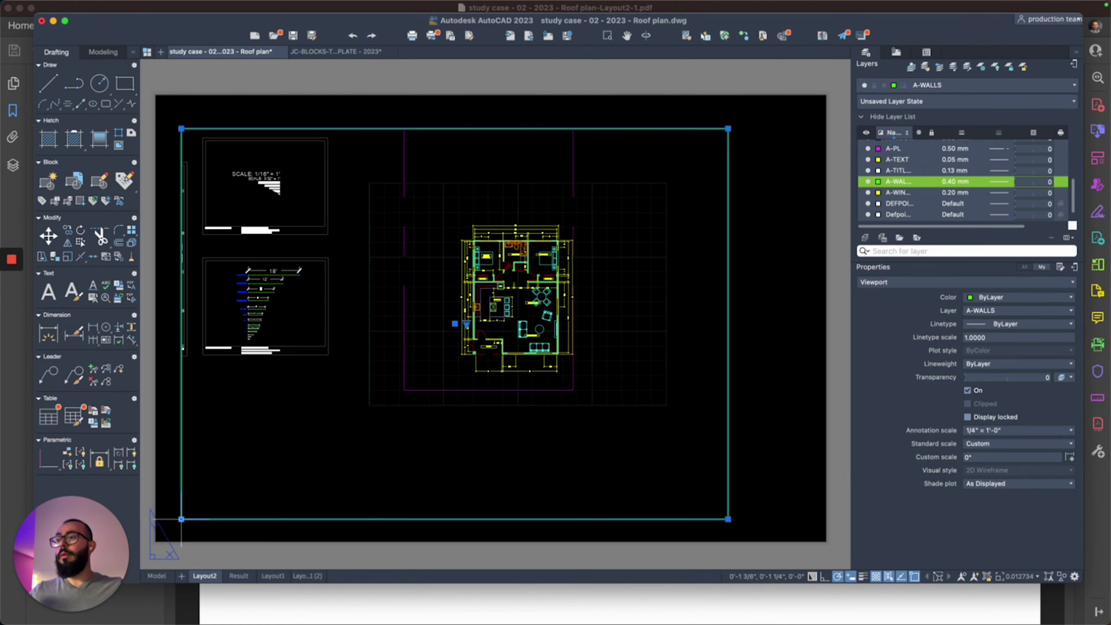
Zoom Window around the floor plan so it fills the viewport, then return to paper space.
{"action": "double_click", "coordinate": [508, 272]}
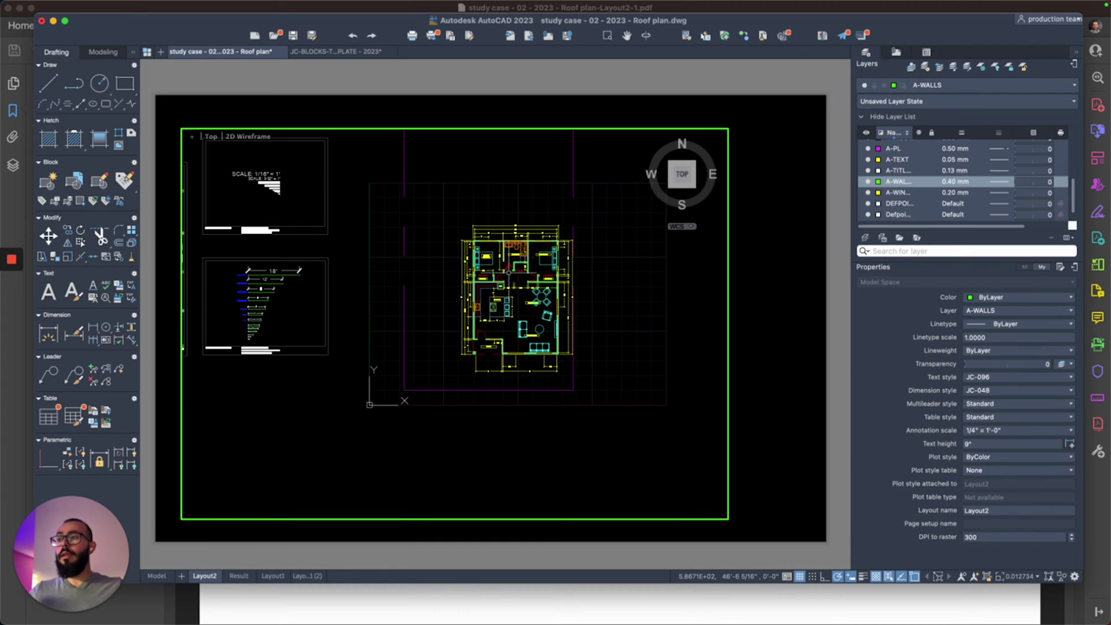
{"action": "scroll", "coordinate": [509, 274], "scroll_direction": "up", "scroll_amount": 5}
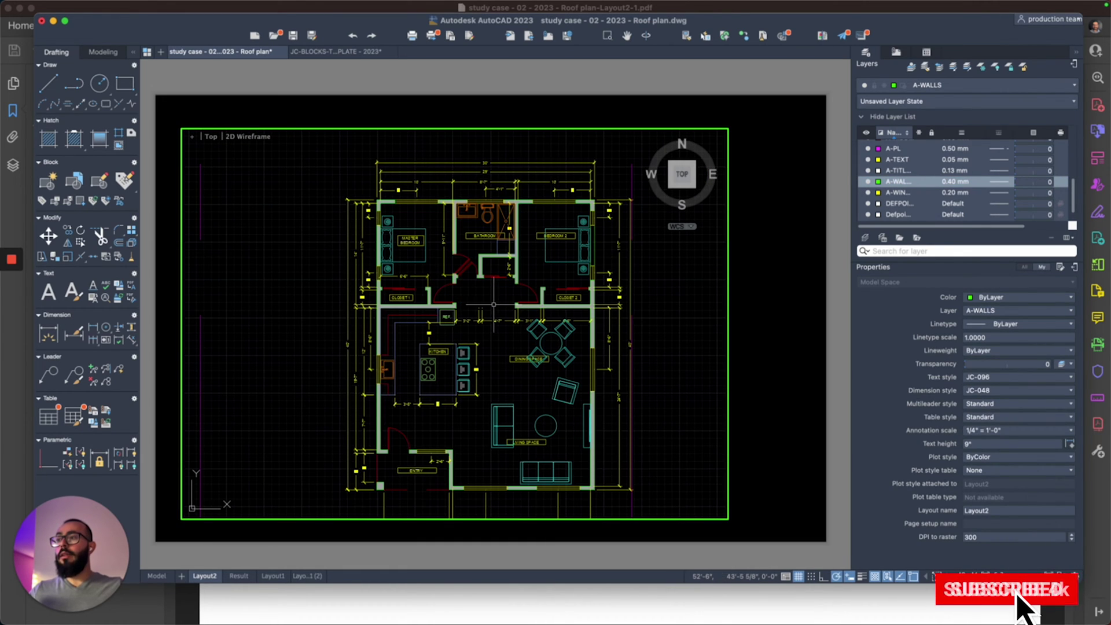
{"action": "scroll", "coordinate": [494, 304], "scroll_direction": "down", "scroll_amount": 5}
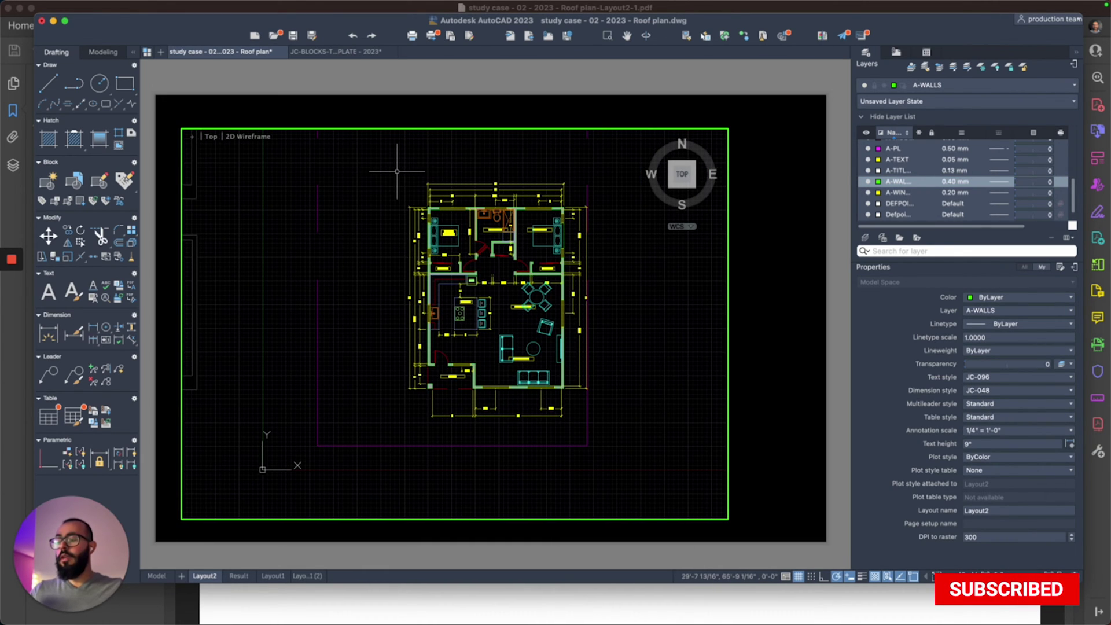
{"action": "type", "text": "z"}
{"action": "key", "text": "Return"}
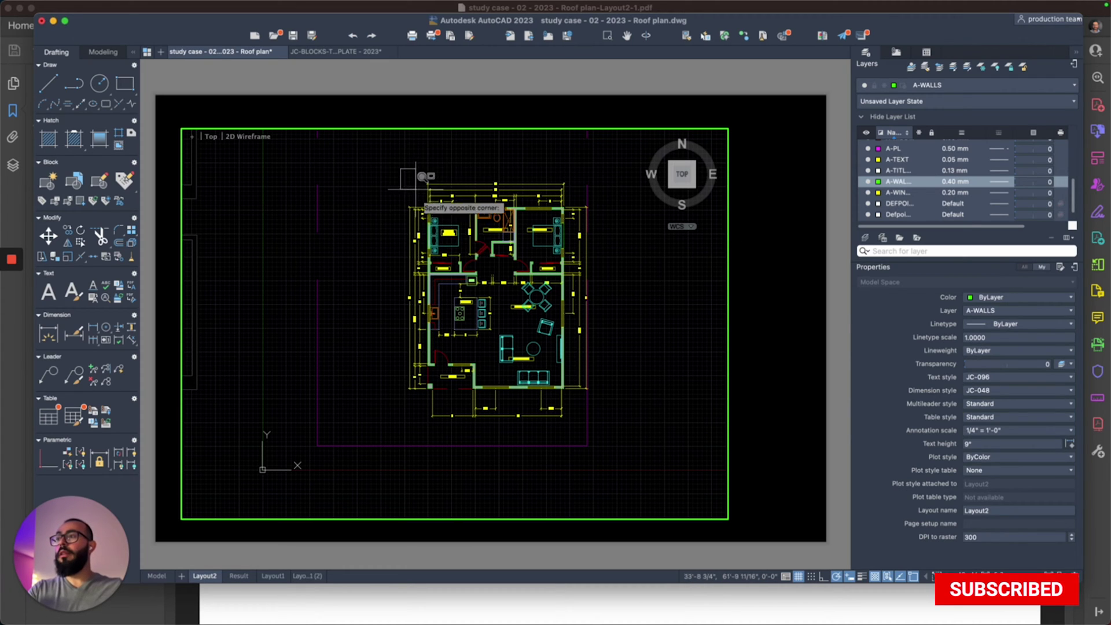
{"action": "left_click", "coordinate": [401, 169]}
{"action": "left_click", "coordinate": [590, 421]}
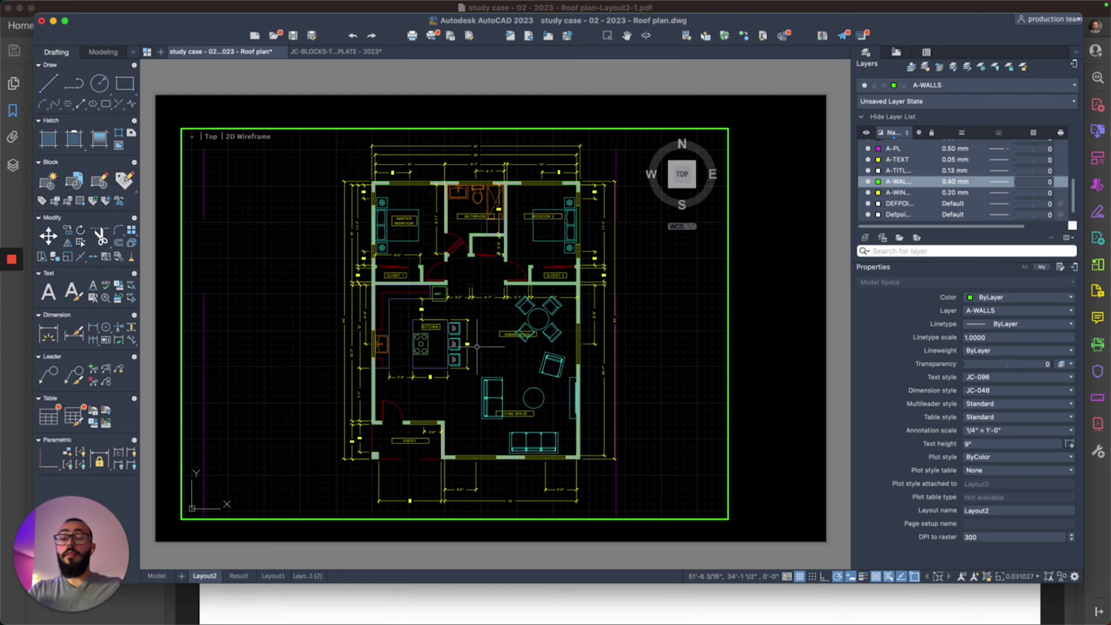
{"action": "double_click", "coordinate": [628, 112]}
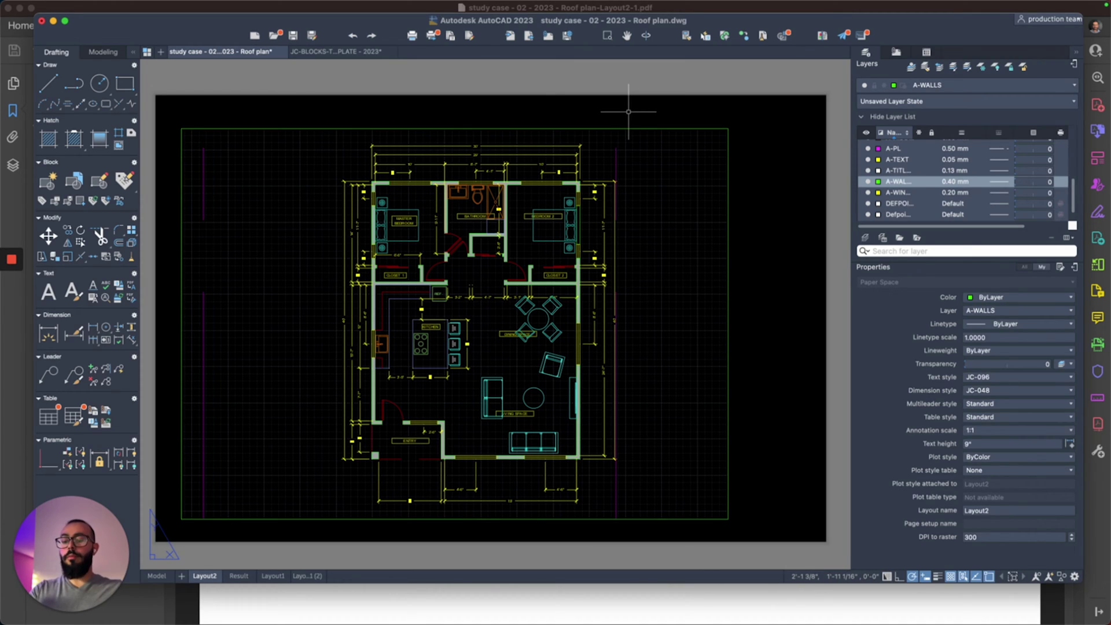
Reopen Layout2's Plot dialog with the PLOT command.
{"action": "type", "text": "plot"}
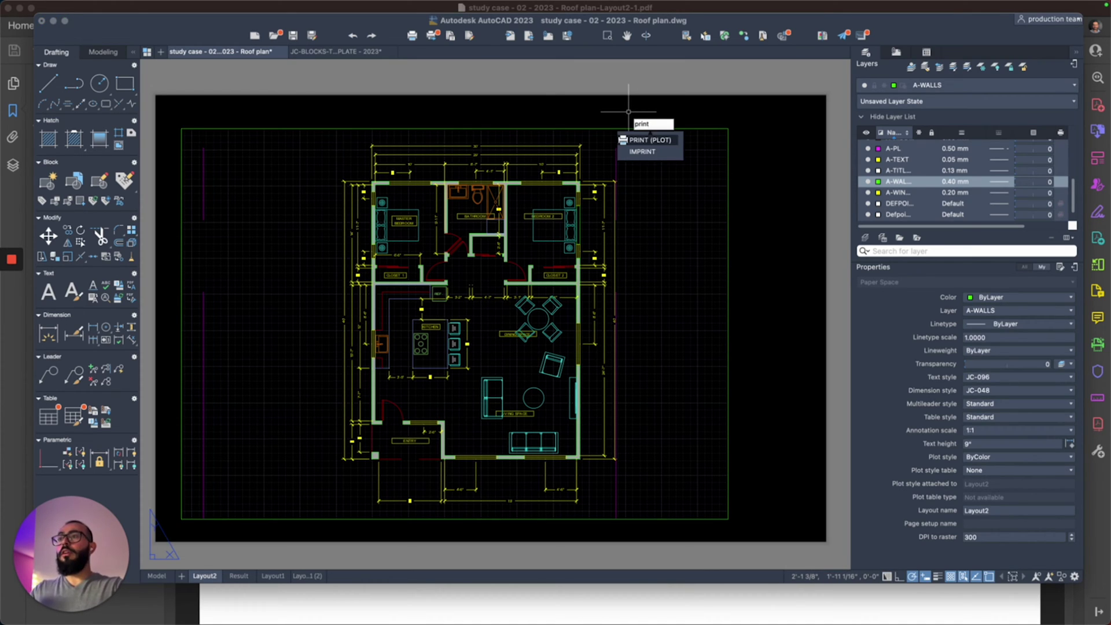
{"action": "key", "text": "Return"}
{"action": "key", "text": "Return"}
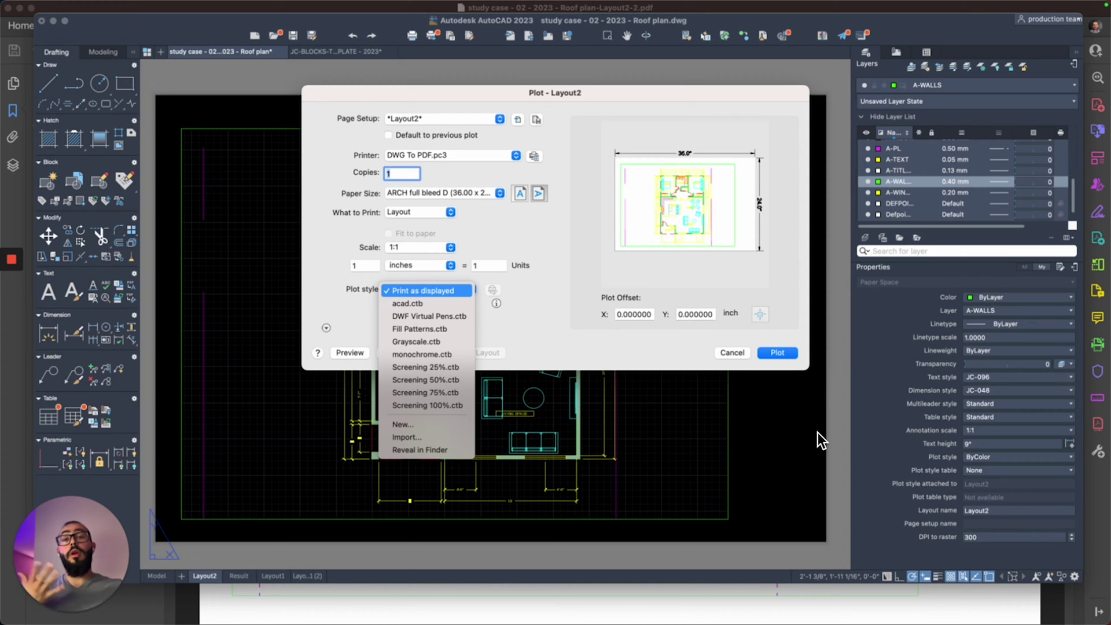
Choose monochrome.ctb as the plot style and plot Layout2 to a new PDF.
{"action": "key", "text": "Down"}
{"action": "key", "text": "Down"}
{"action": "key", "text": "Down"}
{"action": "key", "text": "Down"}
{"action": "key", "text": "Down"}
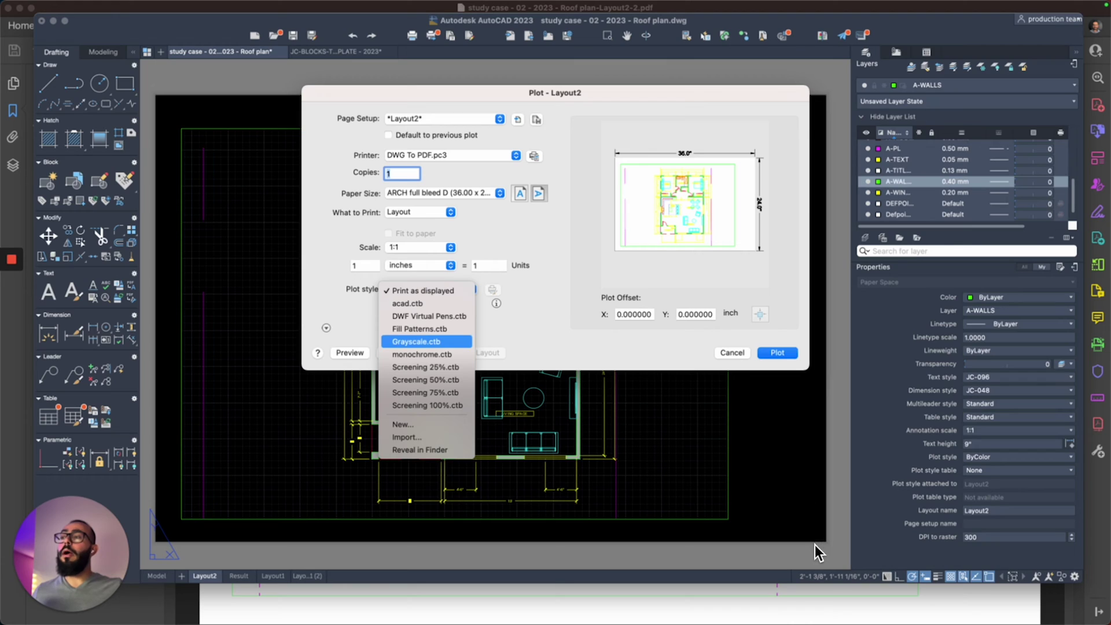
{"action": "key", "text": "Return"}
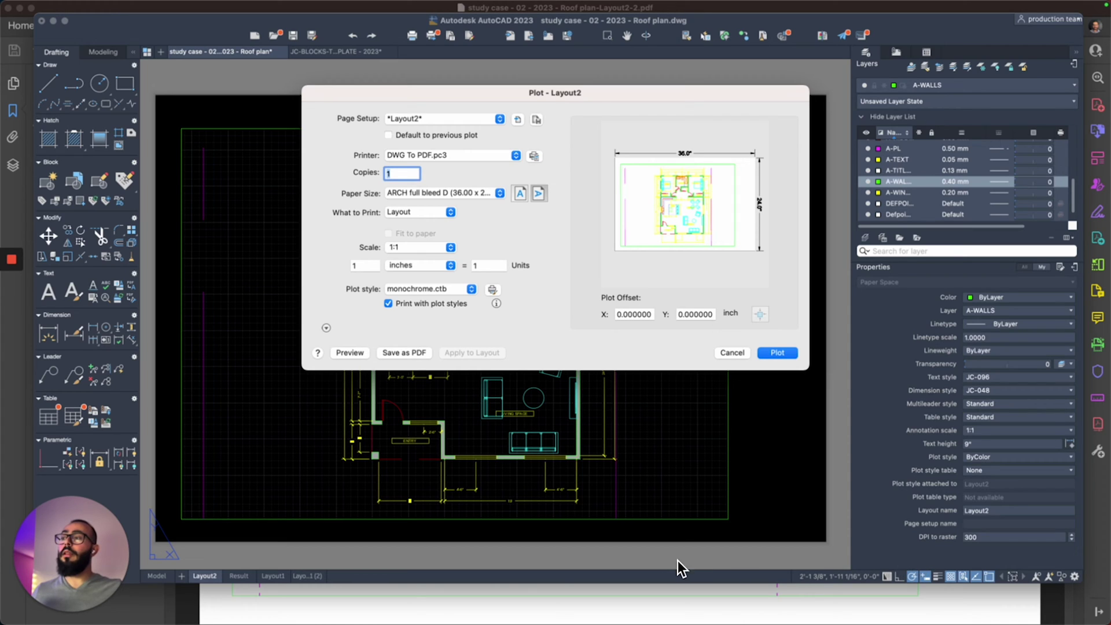
{"action": "key", "text": "Return"}
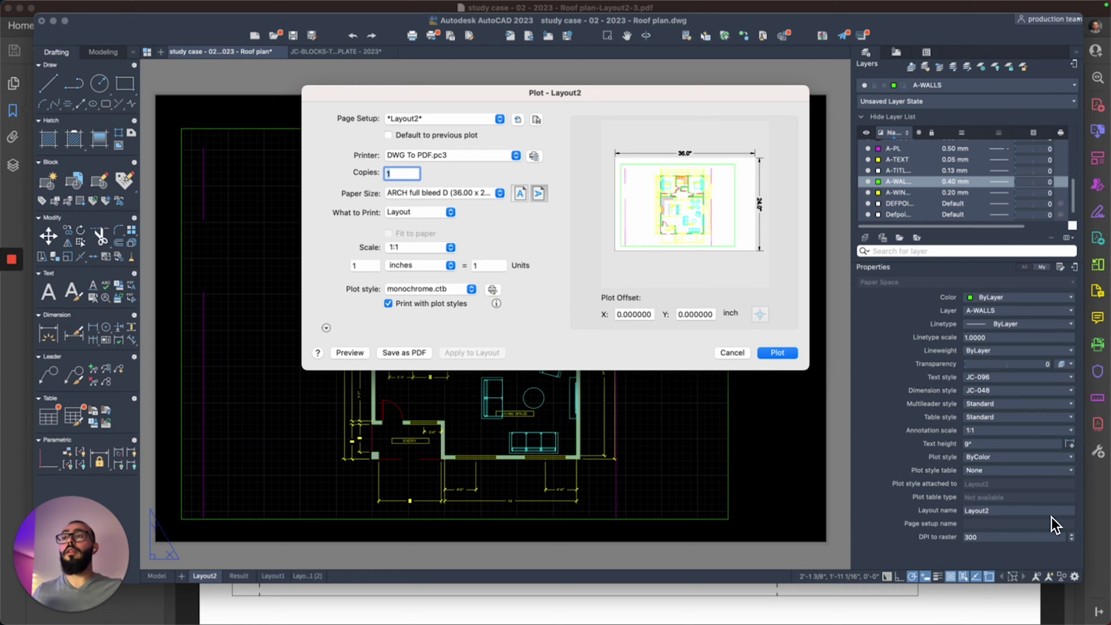
Close the plot settings and set the floor-plan viewport scale to 1/4" = 1'-0".
{"action": "left_click", "coordinate": [732, 352]}
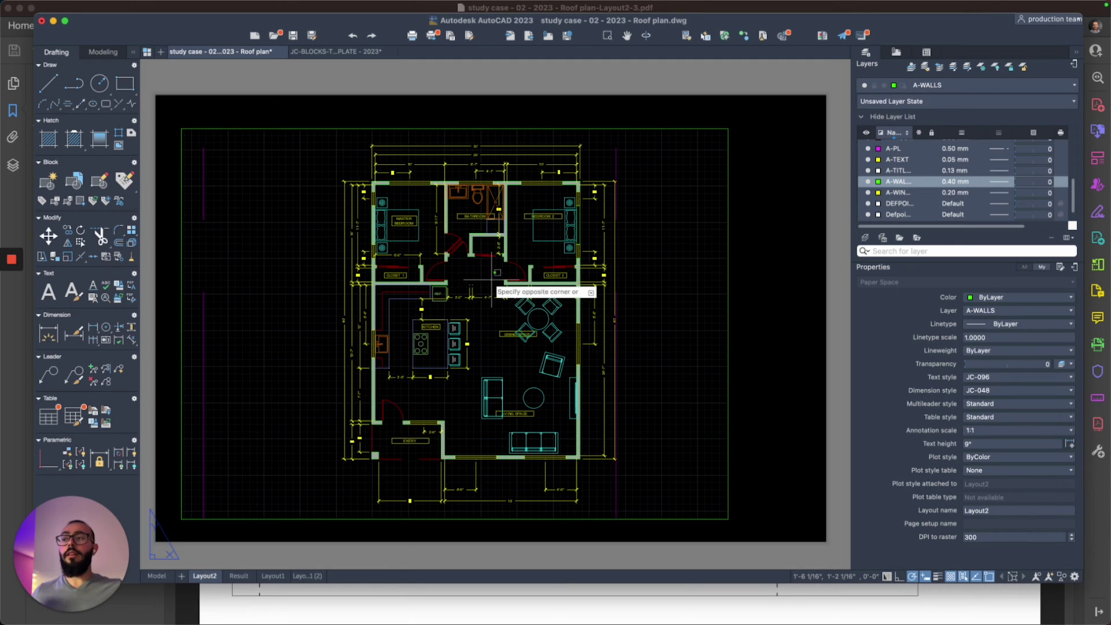
{"action": "double_click", "coordinate": [491, 279]}
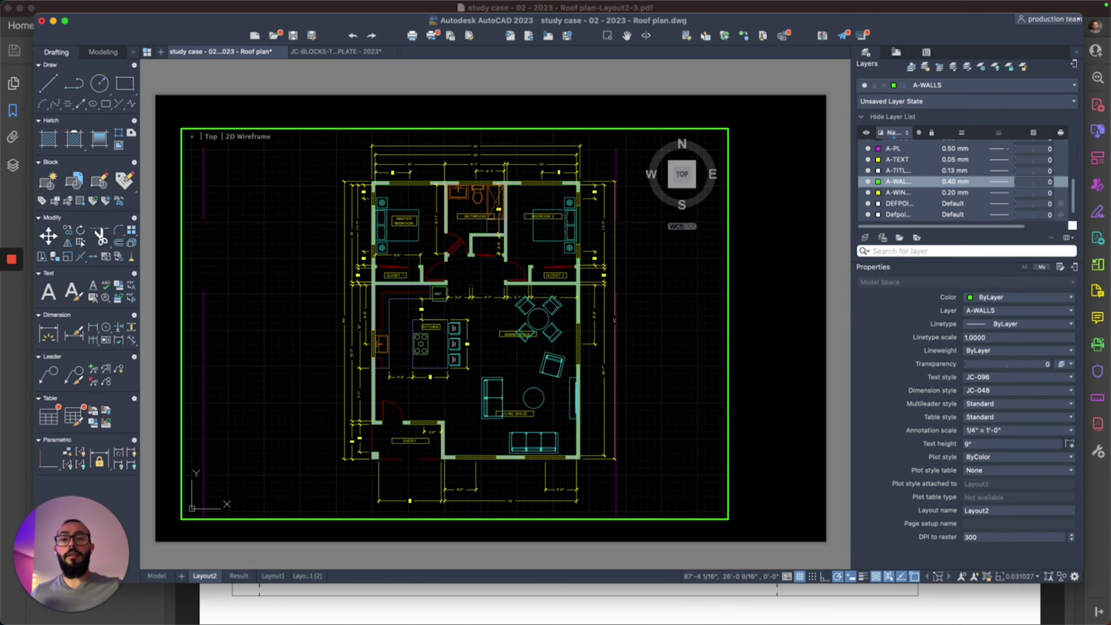
{"action": "left_click", "coordinate": [1020, 576]}
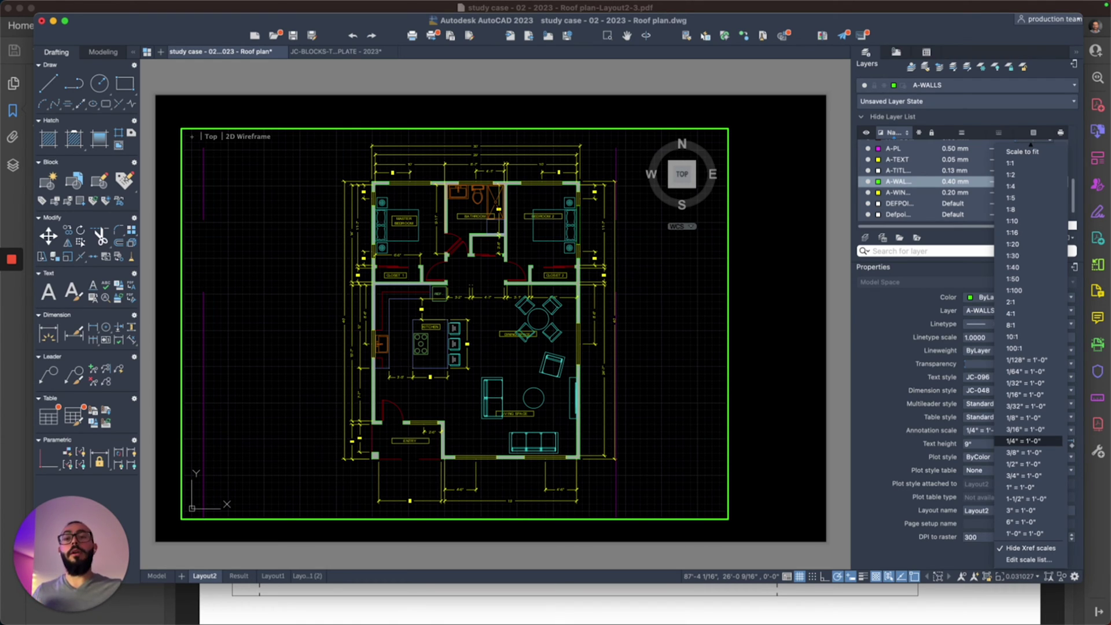
{"action": "left_click", "coordinate": [1021, 441]}
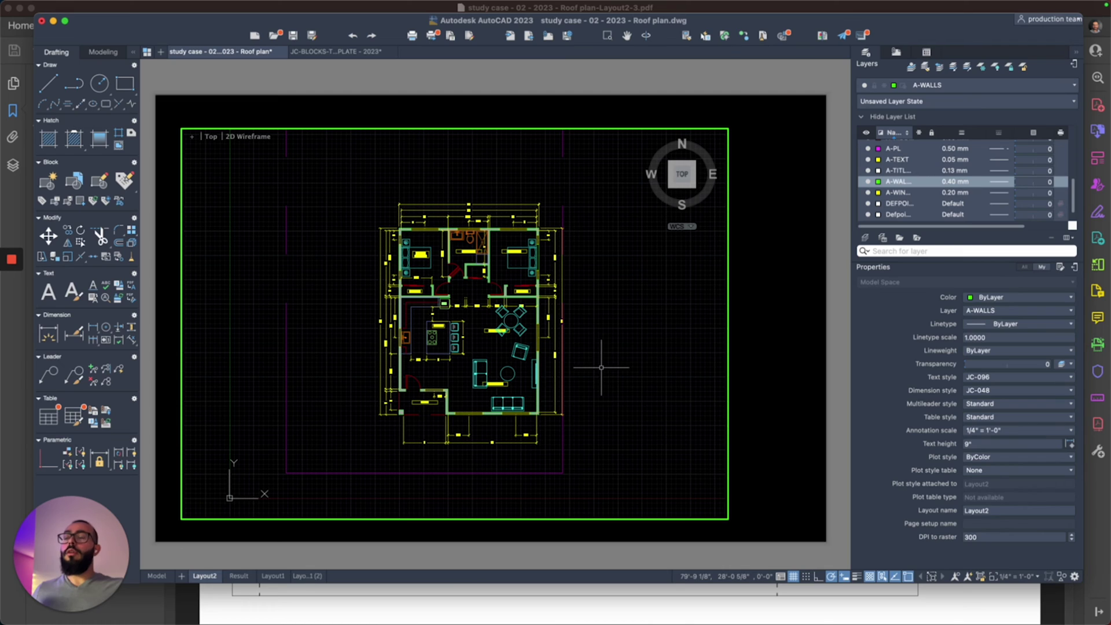
Return to paper space and plot Layout2 with DWG To PDF and monochrome.ctb.
{"action": "double_click", "coordinate": [757, 330]}
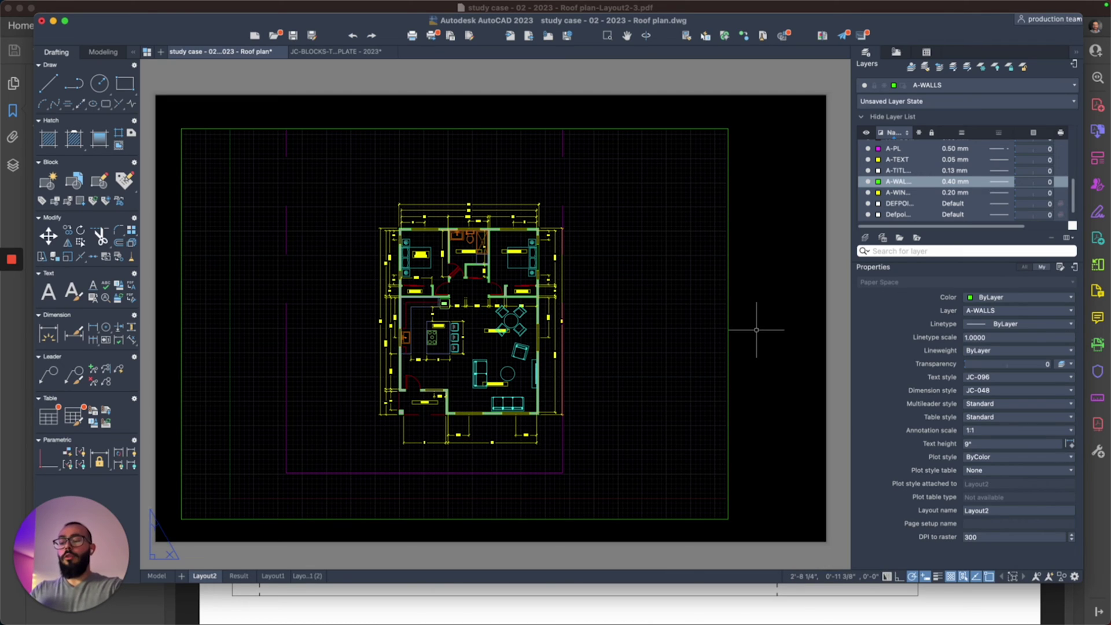
{"action": "type", "text": "plot"}
{"action": "key", "text": "Return"}
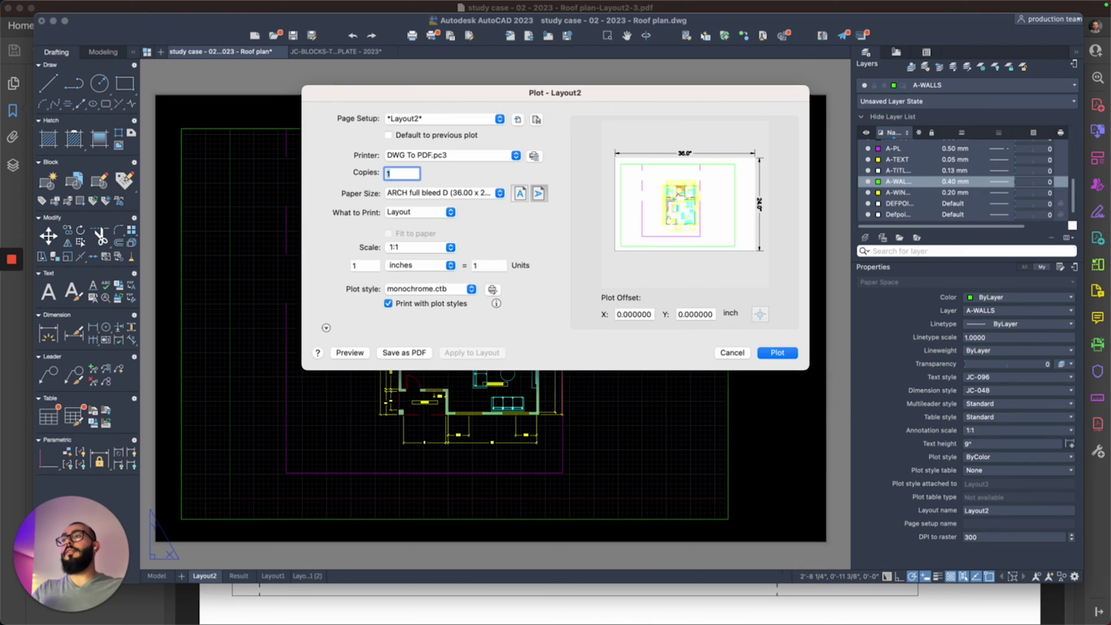
{"action": "key", "text": "Return"}
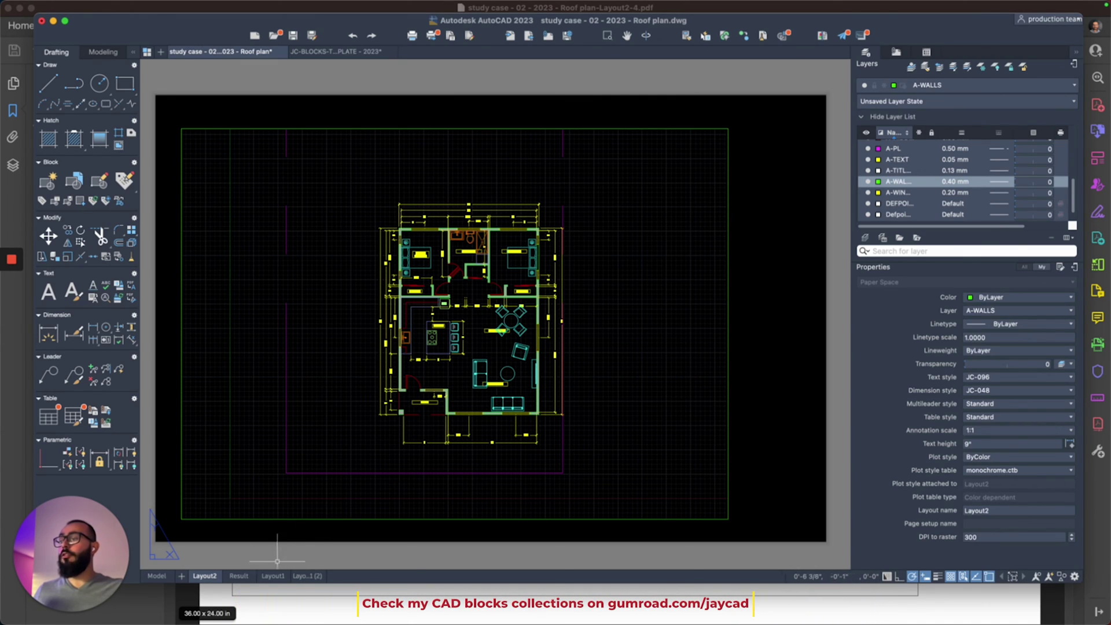
{"action": "left_click", "coordinate": [239, 576]}
{"action": "scroll", "coordinate": [533, 370], "scroll_direction": "right", "scroll_amount": 3}
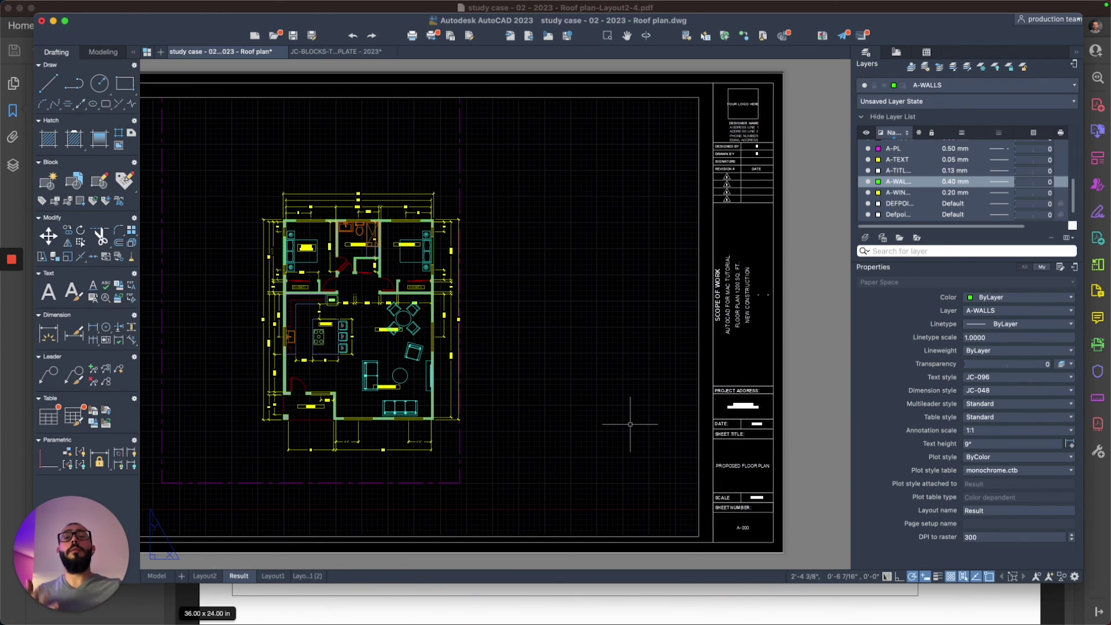
{"action": "scroll", "coordinate": [631, 416], "scroll_direction": "up", "scroll_amount": 2}
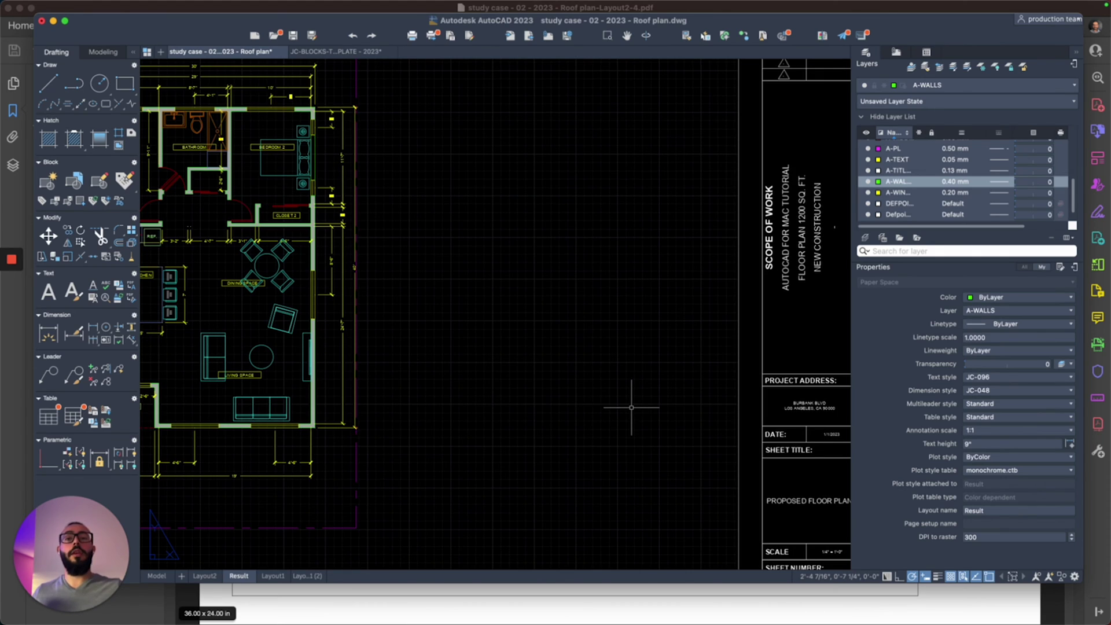
{"action": "scroll", "coordinate": [546, 360], "scroll_direction": "down", "scroll_amount": 3}
{"action": "scroll", "coordinate": [693, 442], "scroll_direction": "up", "scroll_amount": 5}
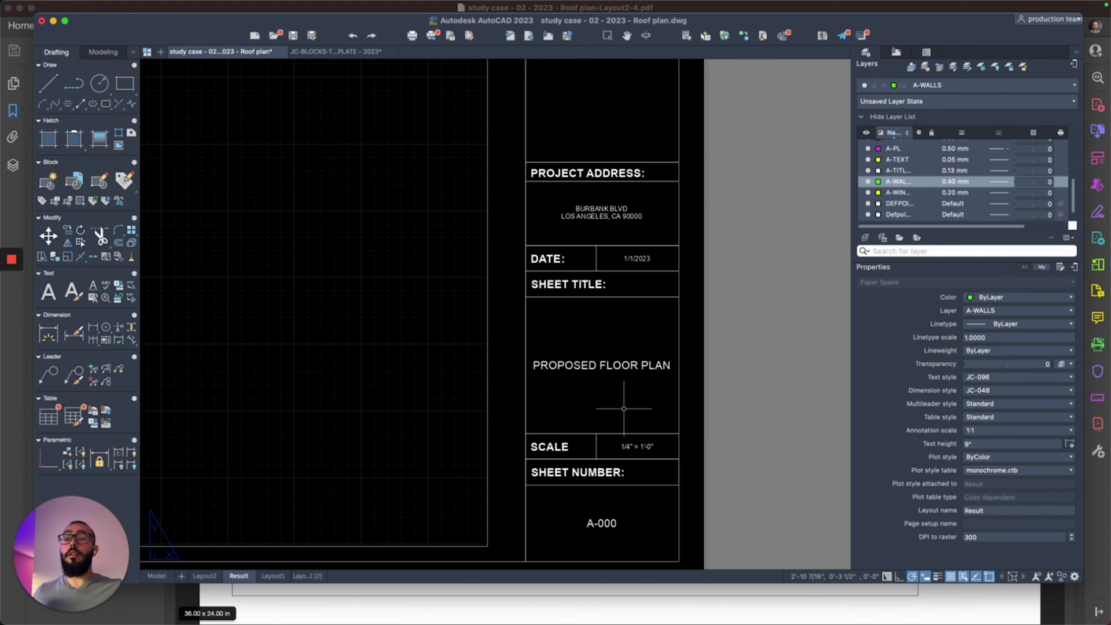
{"action": "scroll", "coordinate": [624, 409], "scroll_direction": "down", "scroll_amount": 4}
{"action": "scroll", "coordinate": [679, 455], "scroll_direction": "up", "scroll_amount": 1}
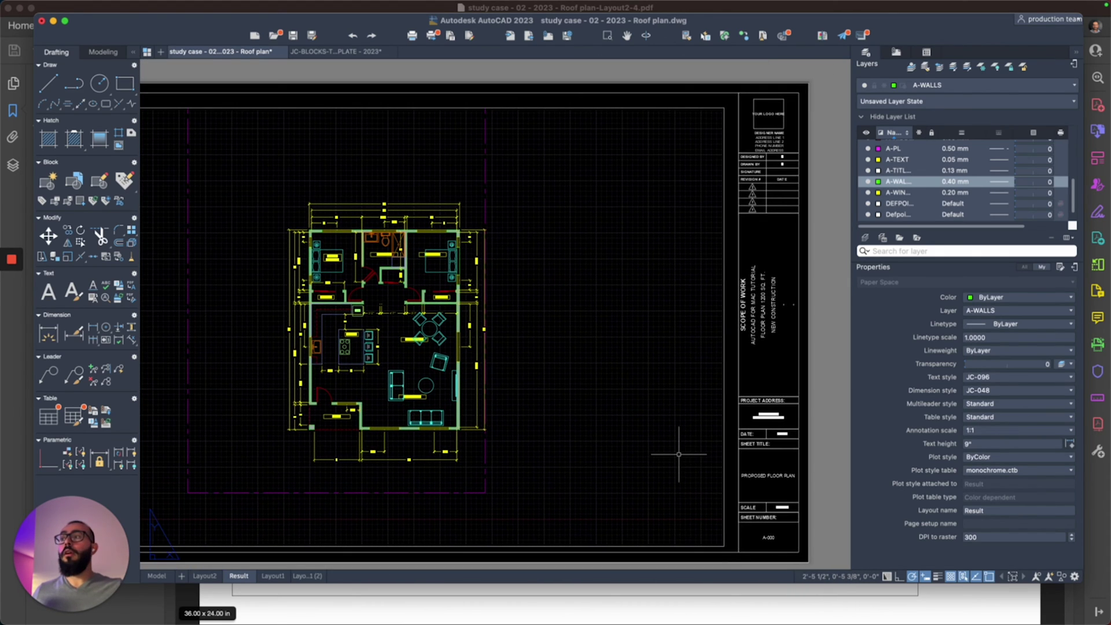
{"action": "scroll", "coordinate": [641, 412], "scroll_direction": "down", "scroll_amount": 2}
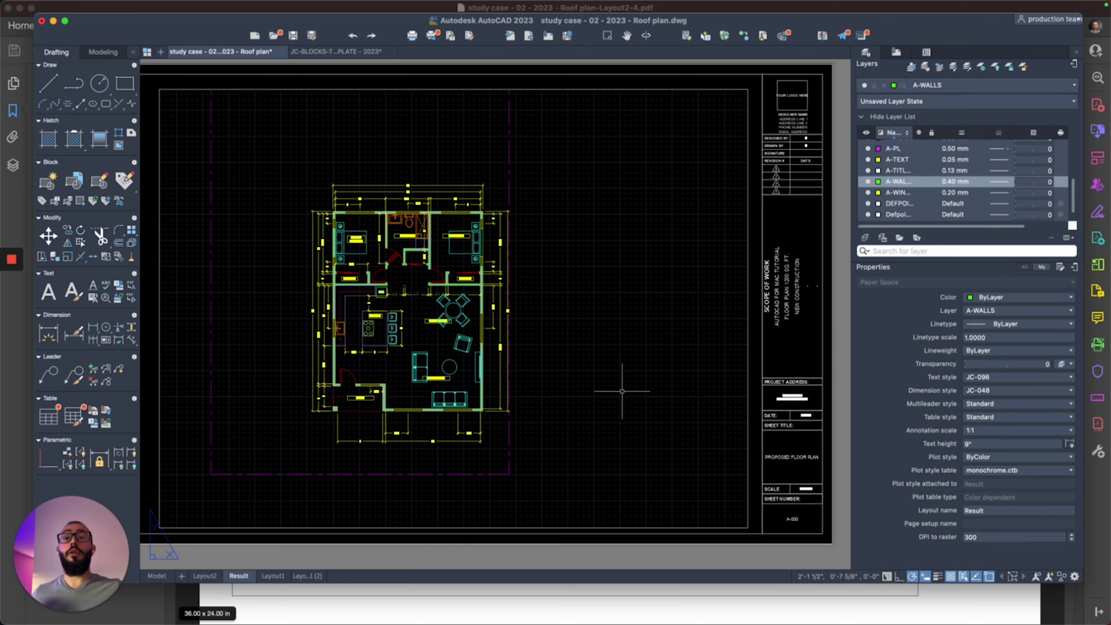
{"action": "scroll", "coordinate": [576, 370], "scroll_direction": "up", "scroll_amount": 2}
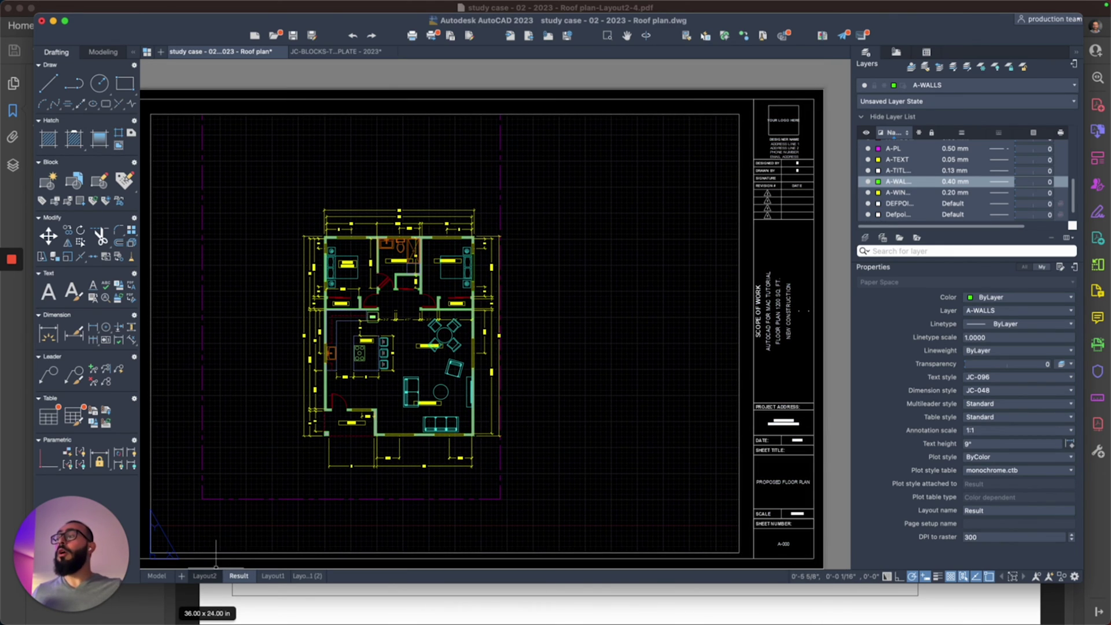
{"action": "left_click", "coordinate": [203, 576]}
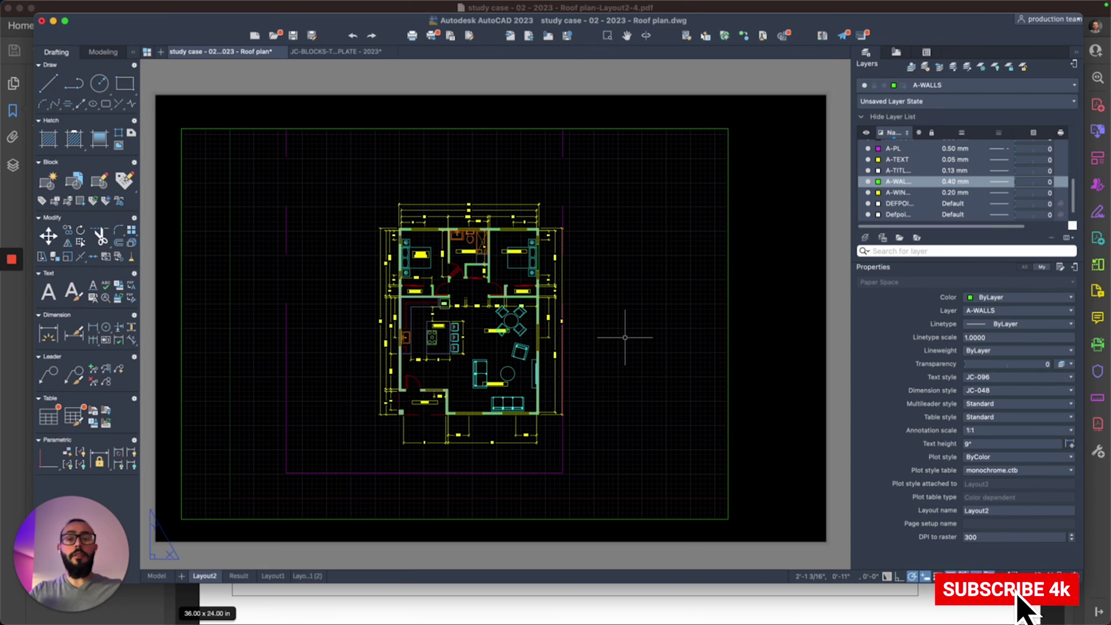
Open the Blocks palette with the JC-TB-3624 title-block library, cancelling the insertion prompt.
{"action": "type", "text": "i"}
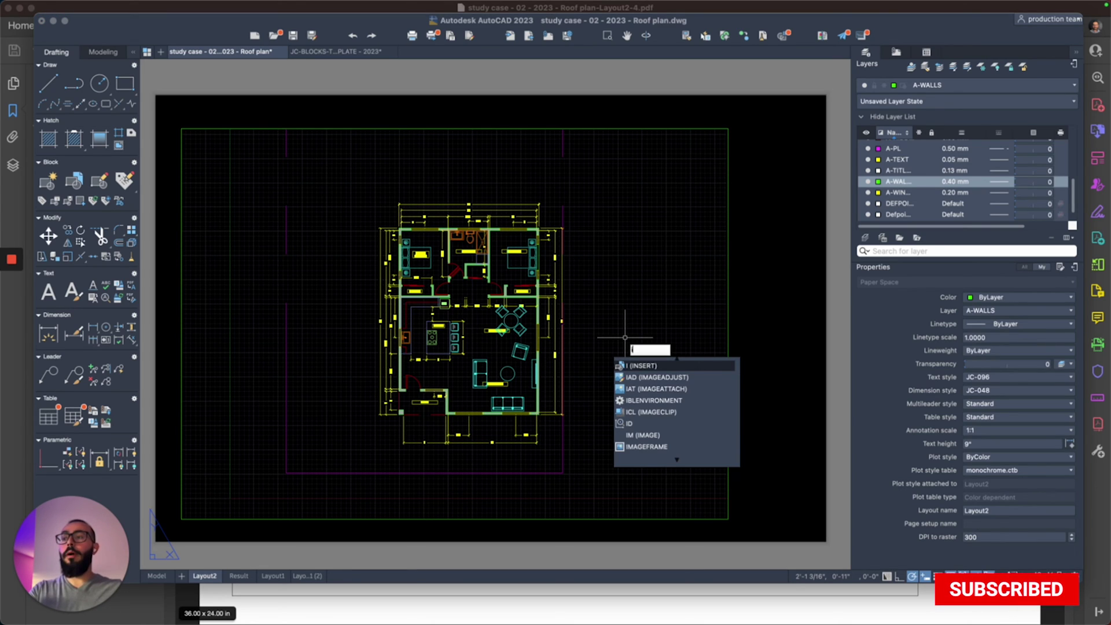
{"action": "key", "text": "Return"}
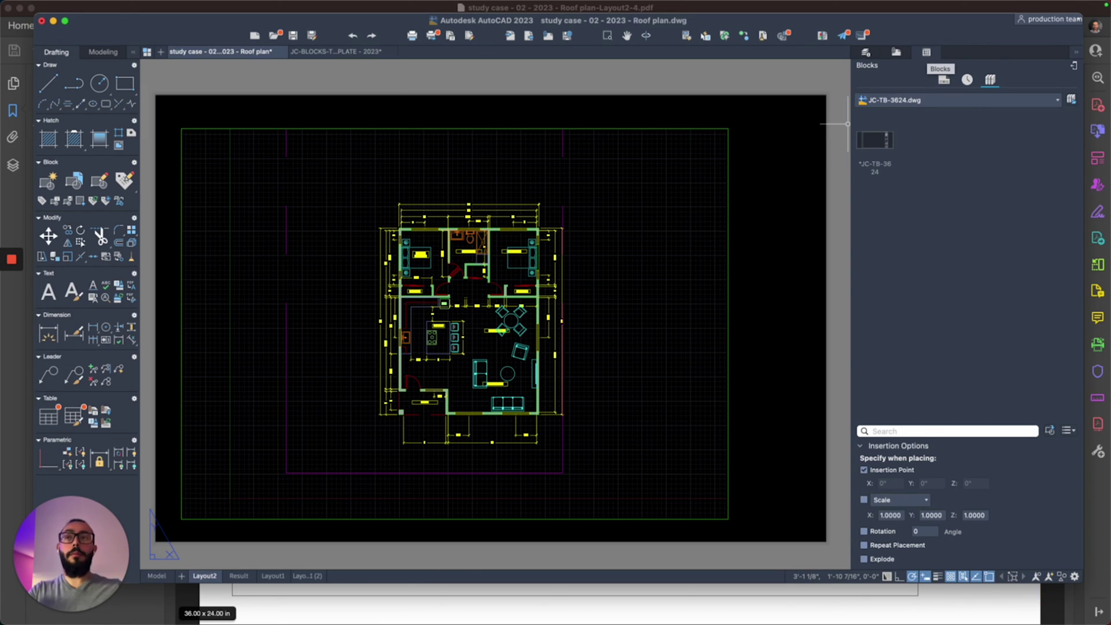
{"action": "key", "text": "Escape"}
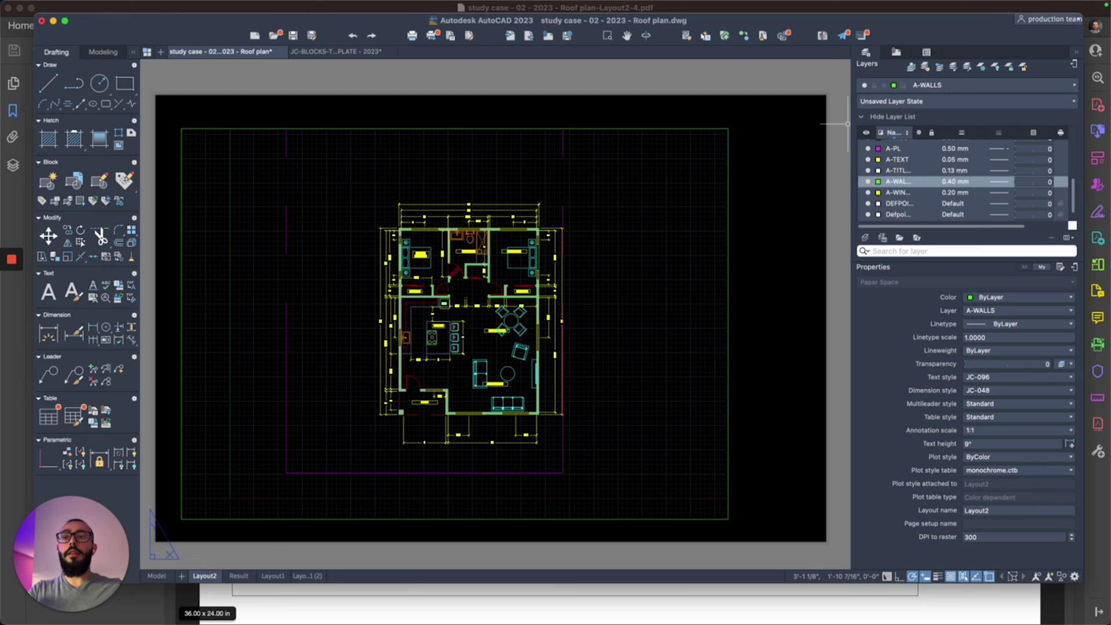
{"action": "left_click", "coordinate": [896, 52]}
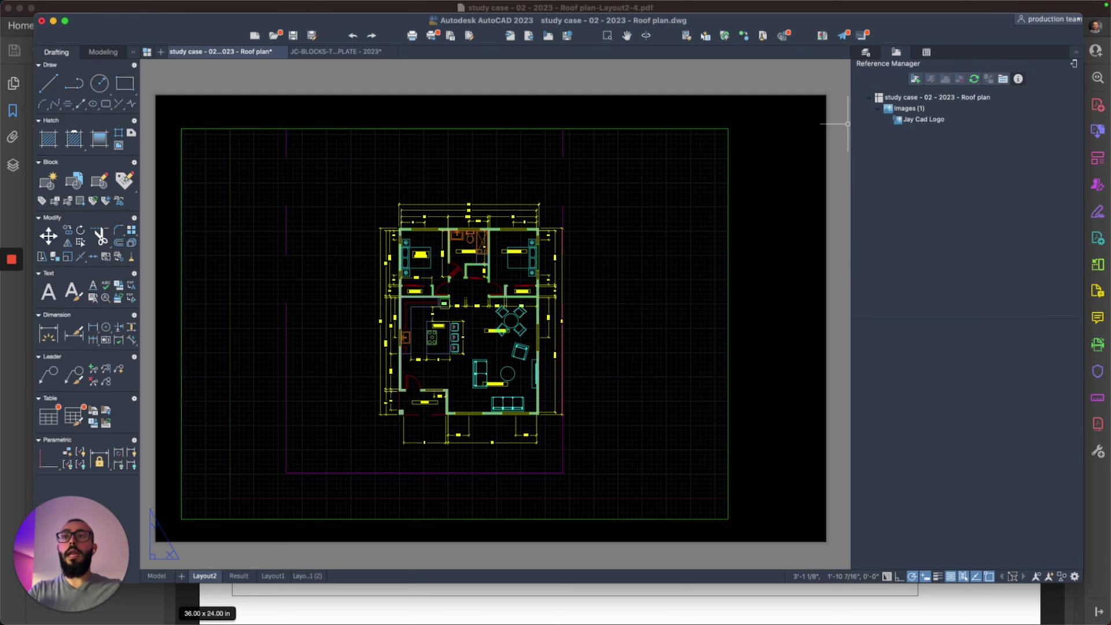
{"action": "left_click", "coordinate": [926, 52]}
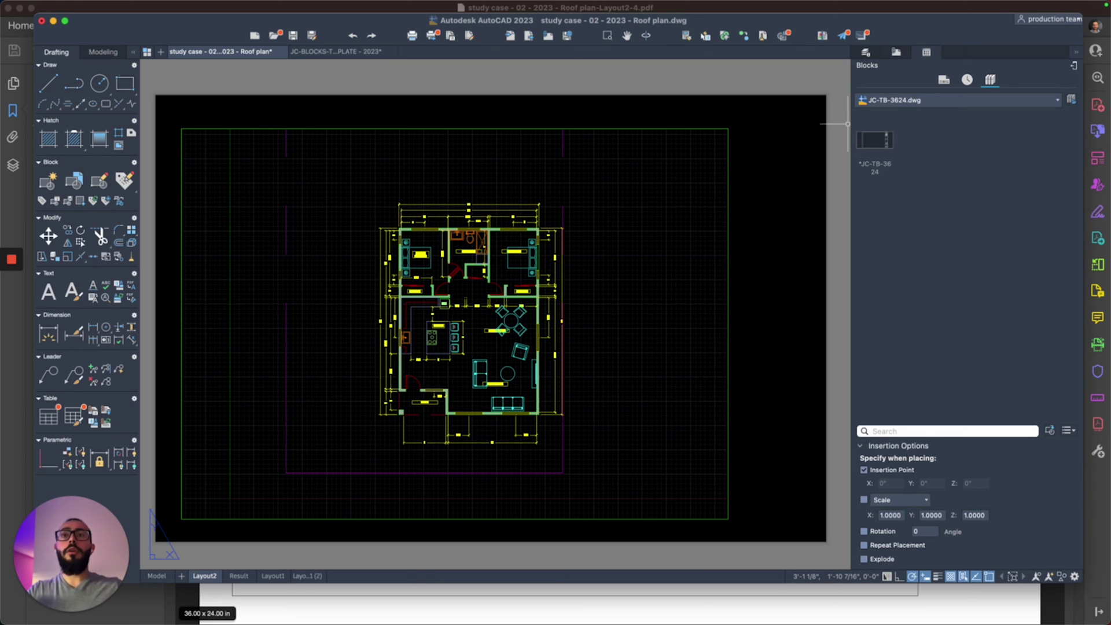
Load JC-TB-3624.dwg into the Blocks palette and insert its title block into the drawing.
{"action": "left_click", "coordinate": [1071, 100]}
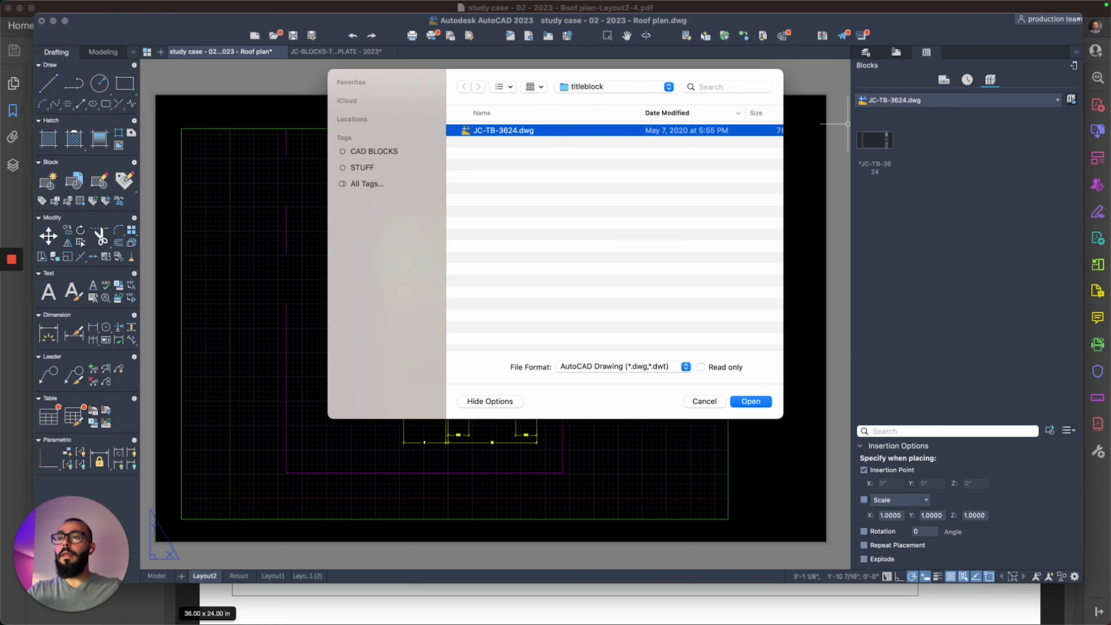
{"action": "left_click", "coordinate": [751, 401]}
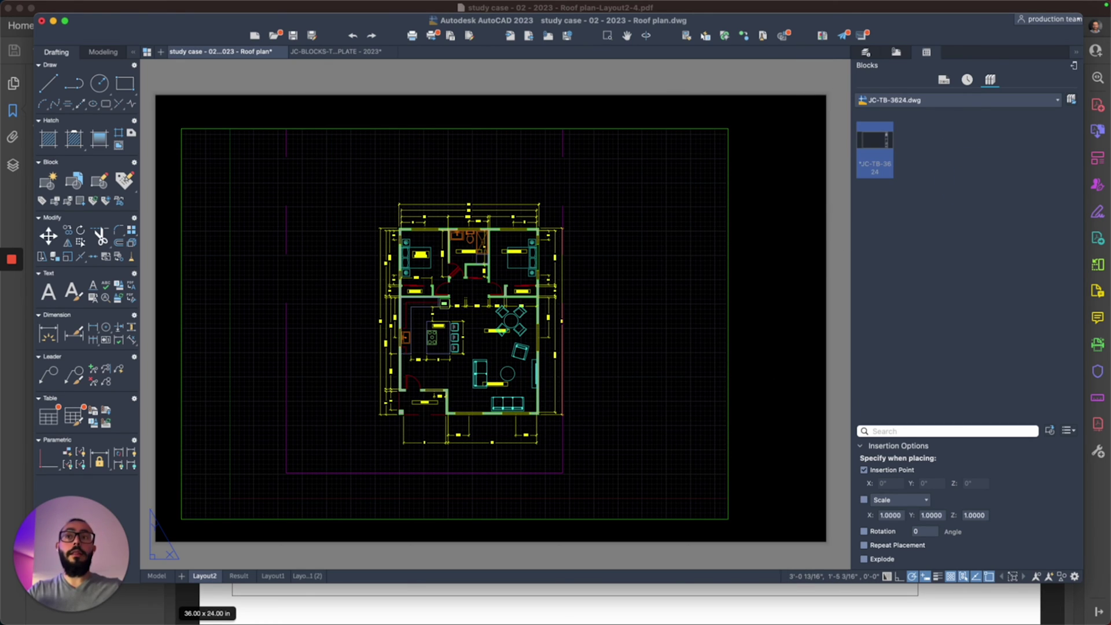
{"action": "right_click", "coordinate": [875, 139]}
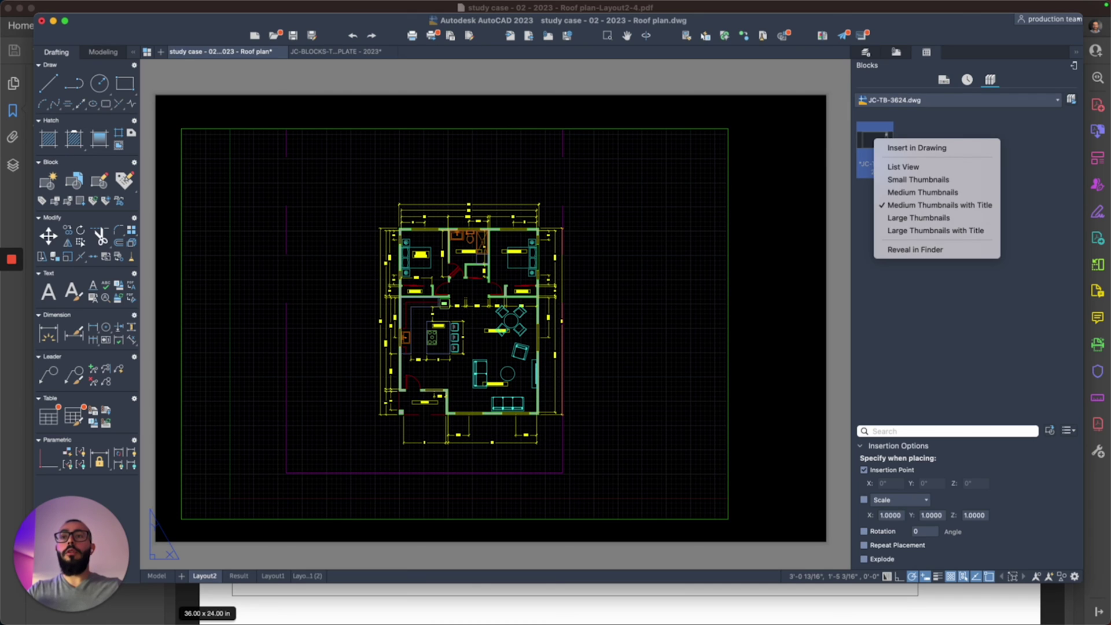
{"action": "left_click", "coordinate": [917, 148]}
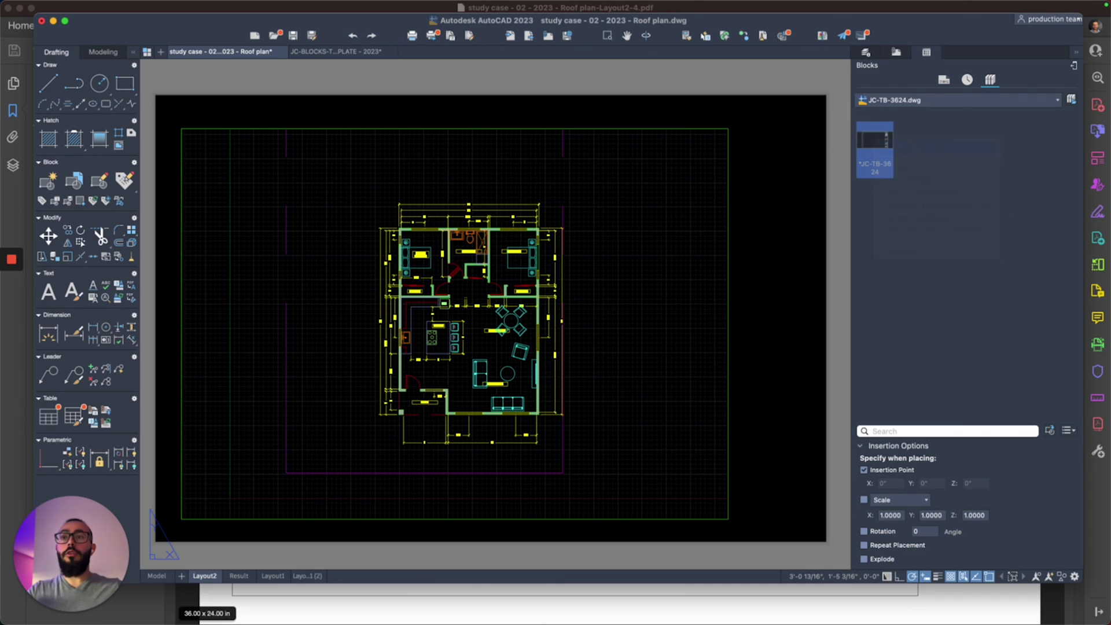
Keep the existing block definition, place the title block at 0,0 and confirm its attributes.
{"action": "key", "text": "Down"}
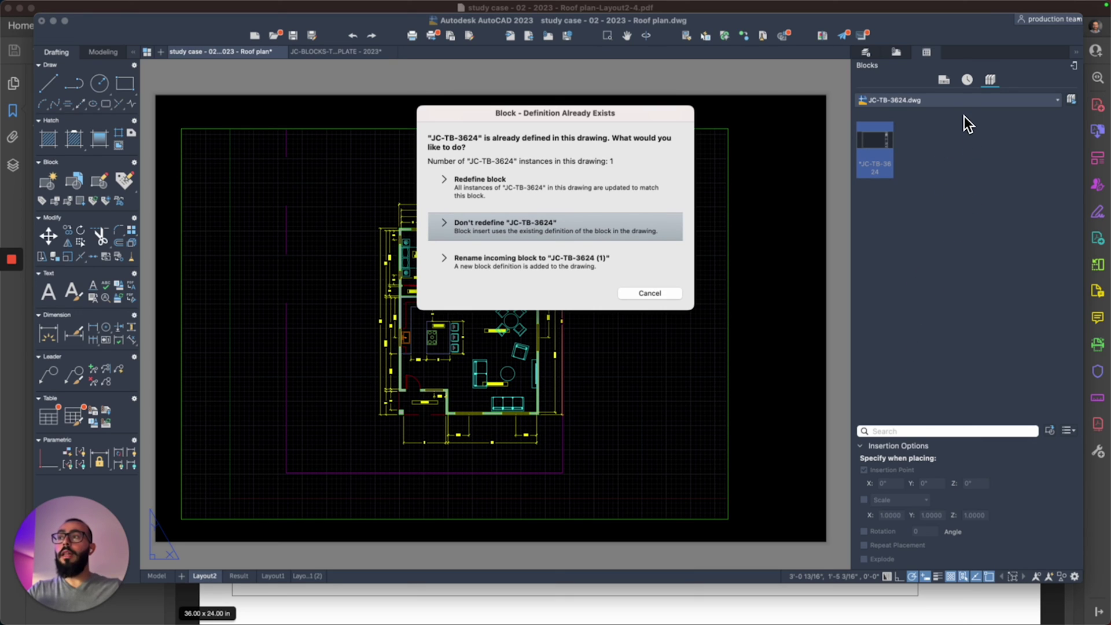
{"action": "key", "text": "Up"}
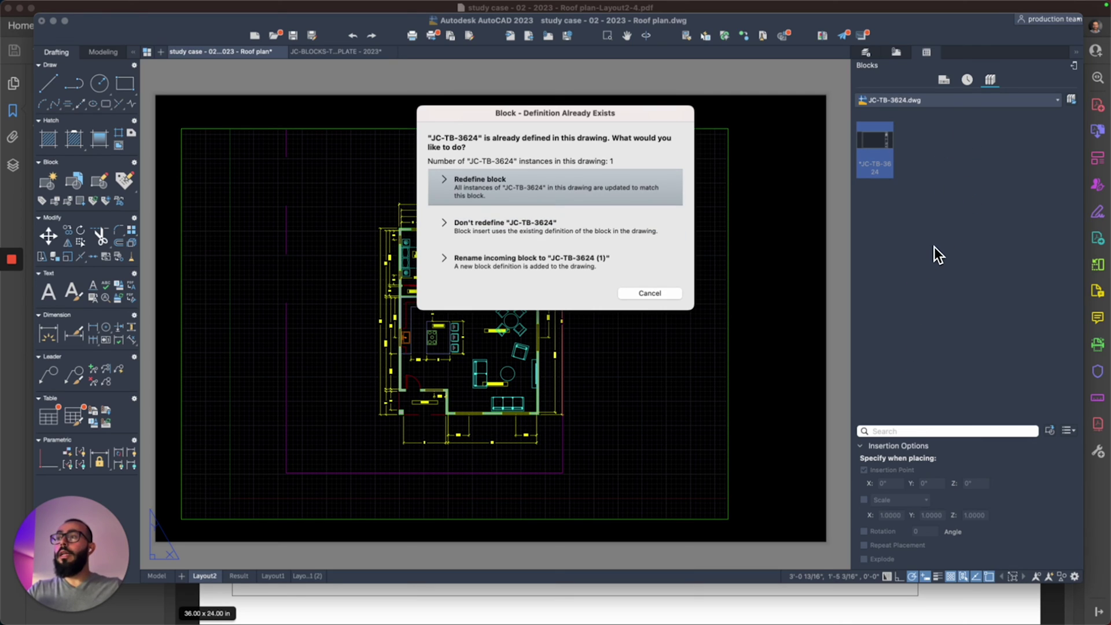
{"action": "key", "text": "Down"}
{"action": "key", "text": "Return"}
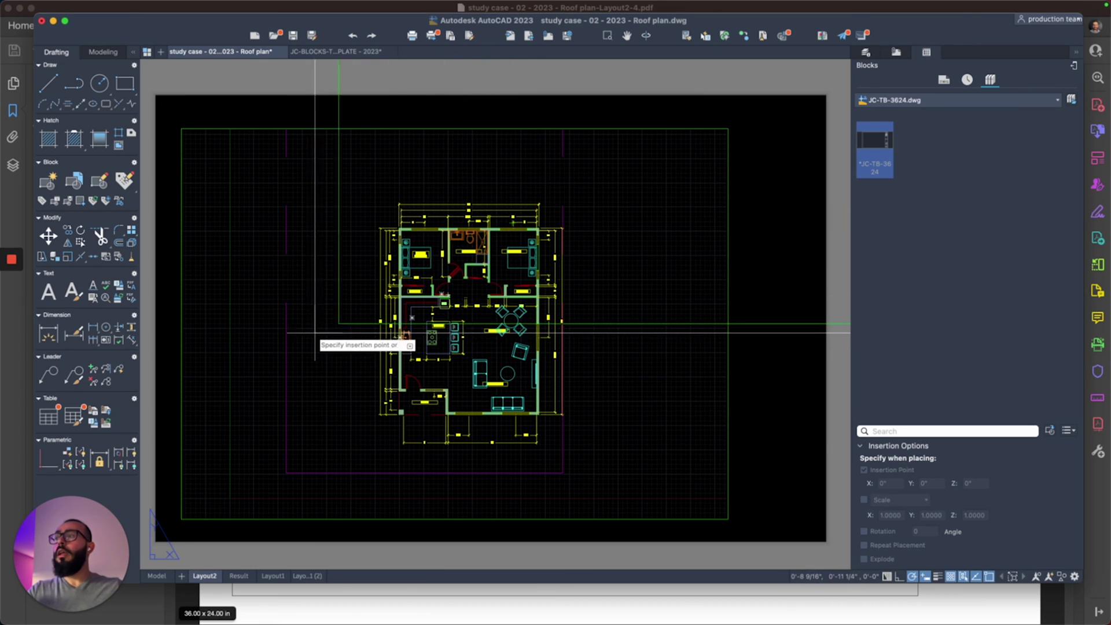
{"action": "type", "text": "0"}
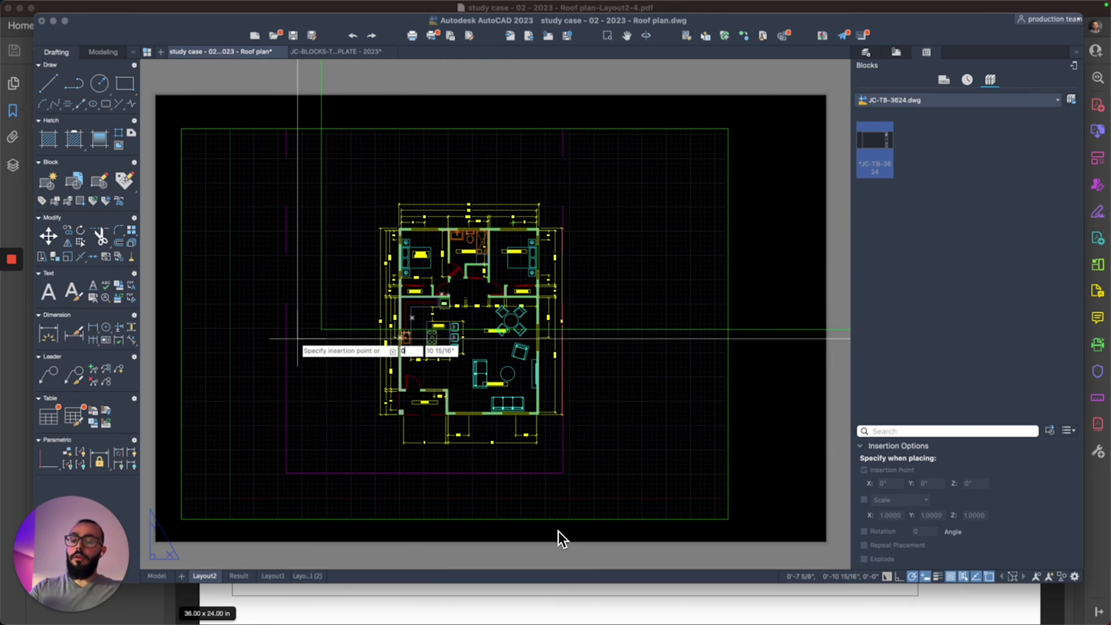
{"action": "key", "text": "Tab"}
{"action": "type", "text": "0"}
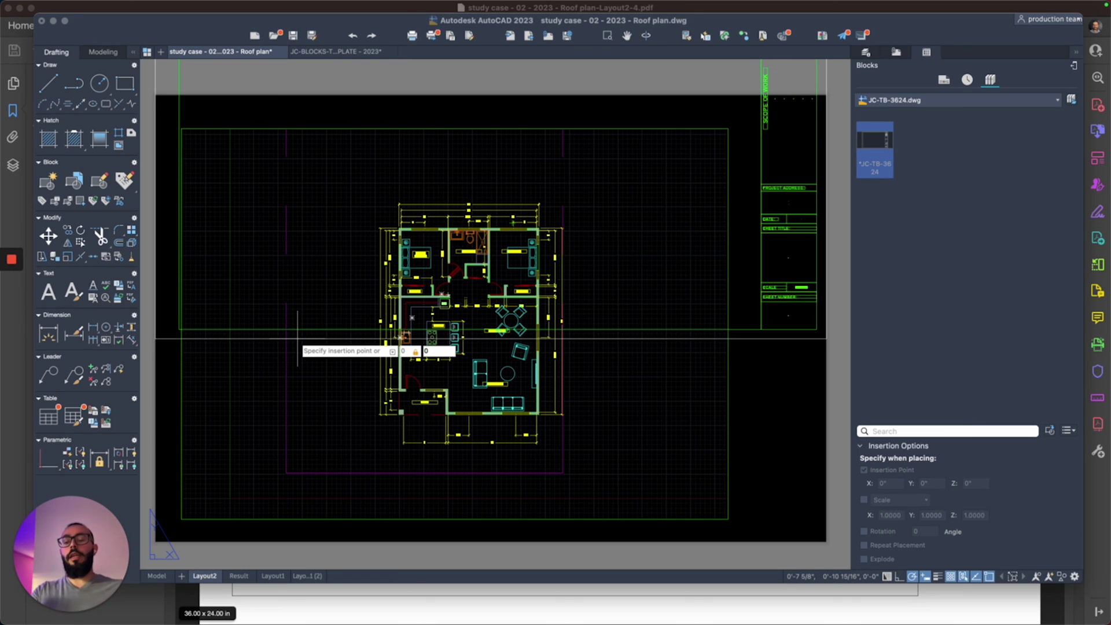
{"action": "key", "text": "Return"}
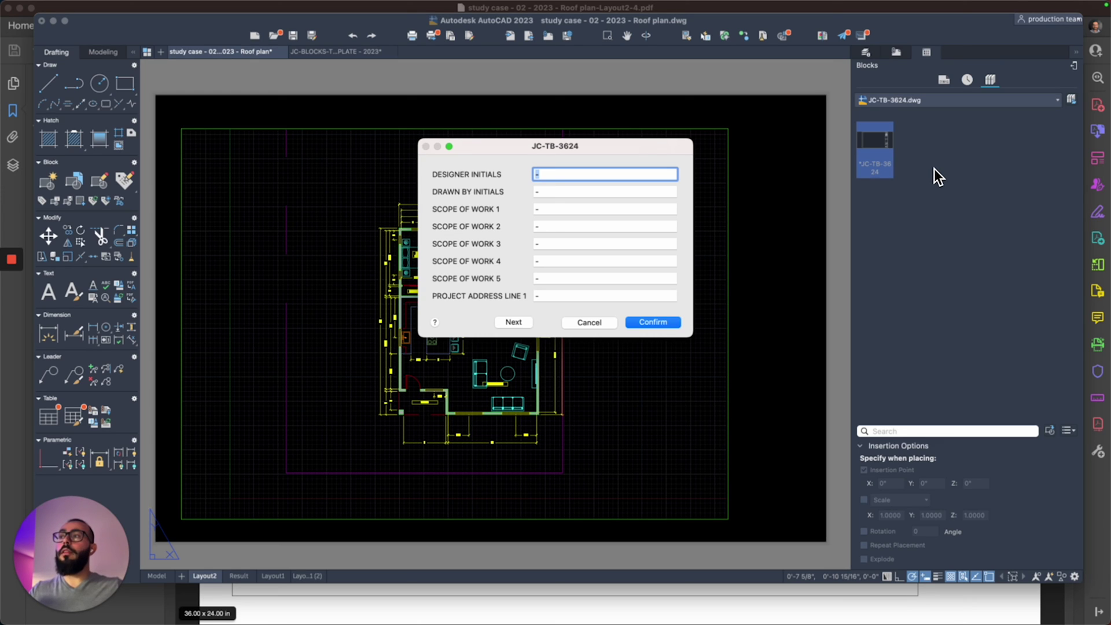
{"action": "left_click", "coordinate": [653, 322]}
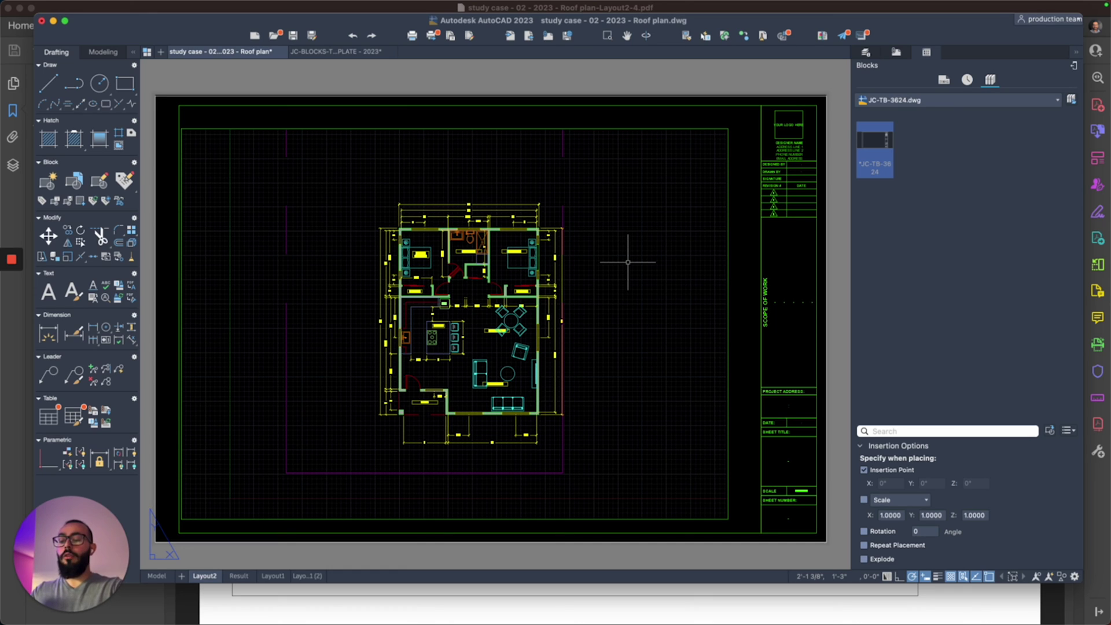
Run PREVIEW to output Layout2 as Roof plan-Layout2-6.pdf in Acrobat.
{"action": "type", "text": "pr"}
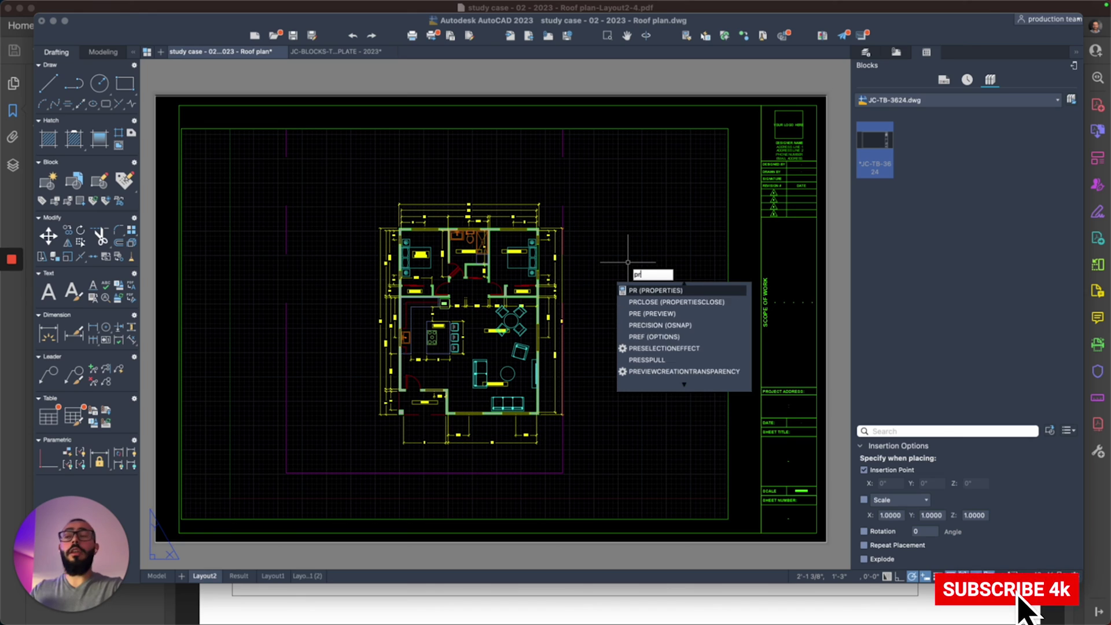
{"action": "type", "text": "eview"}
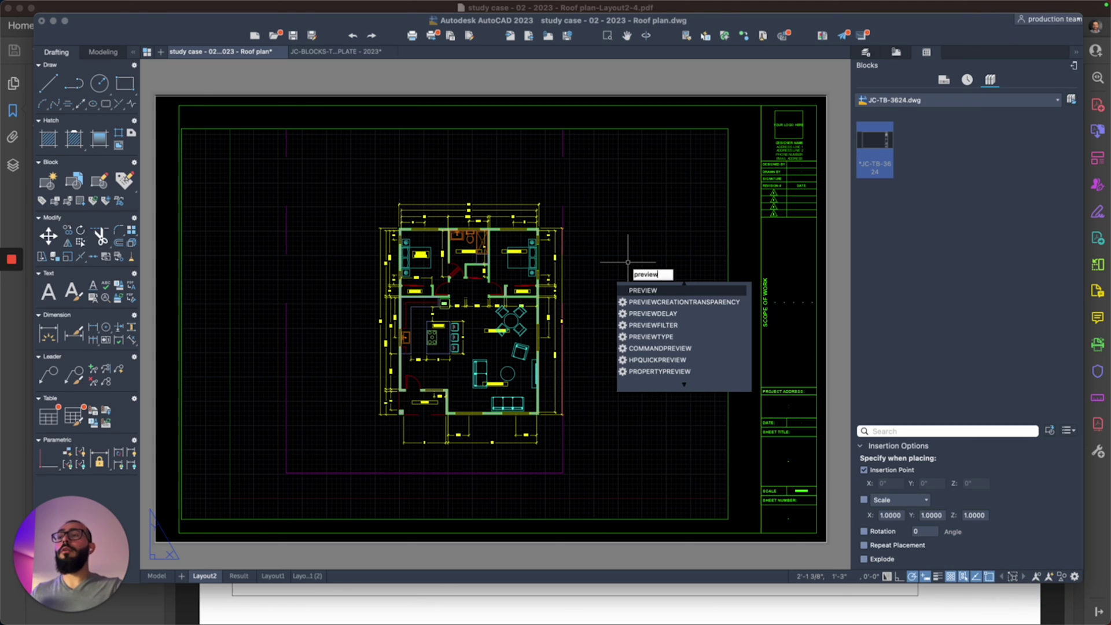
{"action": "key", "text": "Return"}
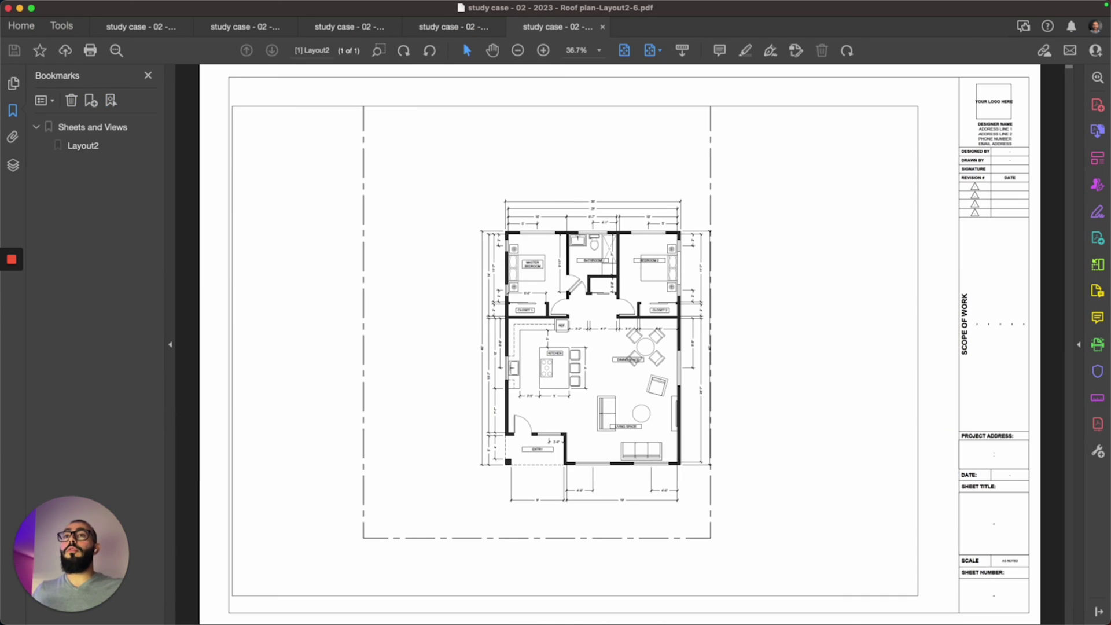